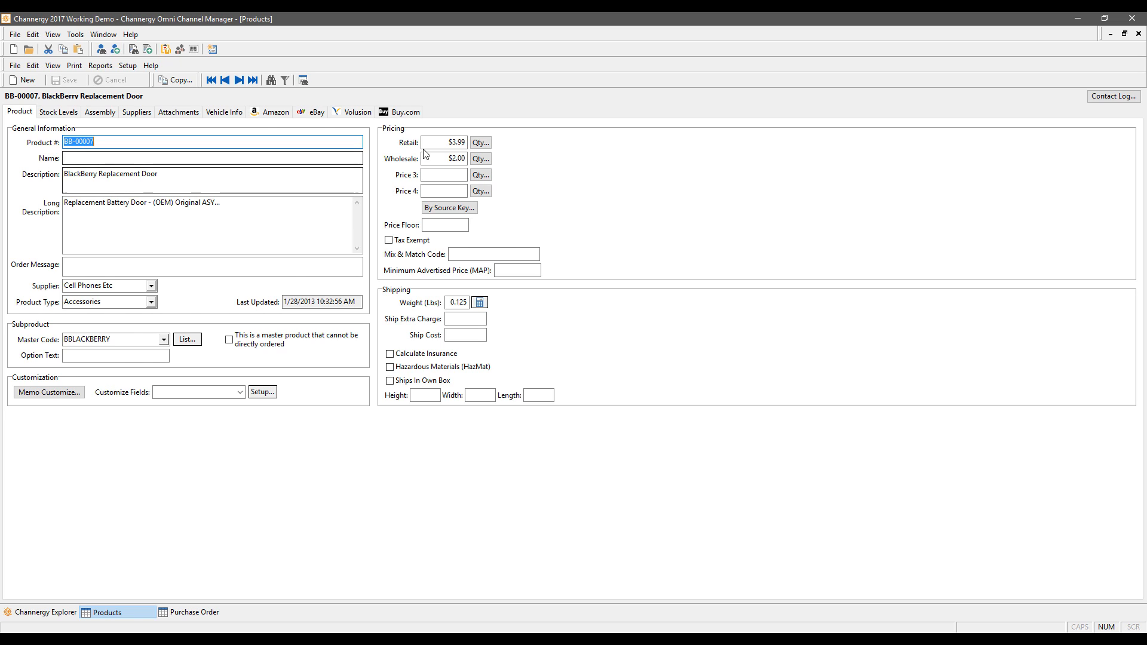
Add a supplier record for CELL PHONES ETC with supplier product number C110 to the BlackBerry Replacement Door product
left_click(60, 113)
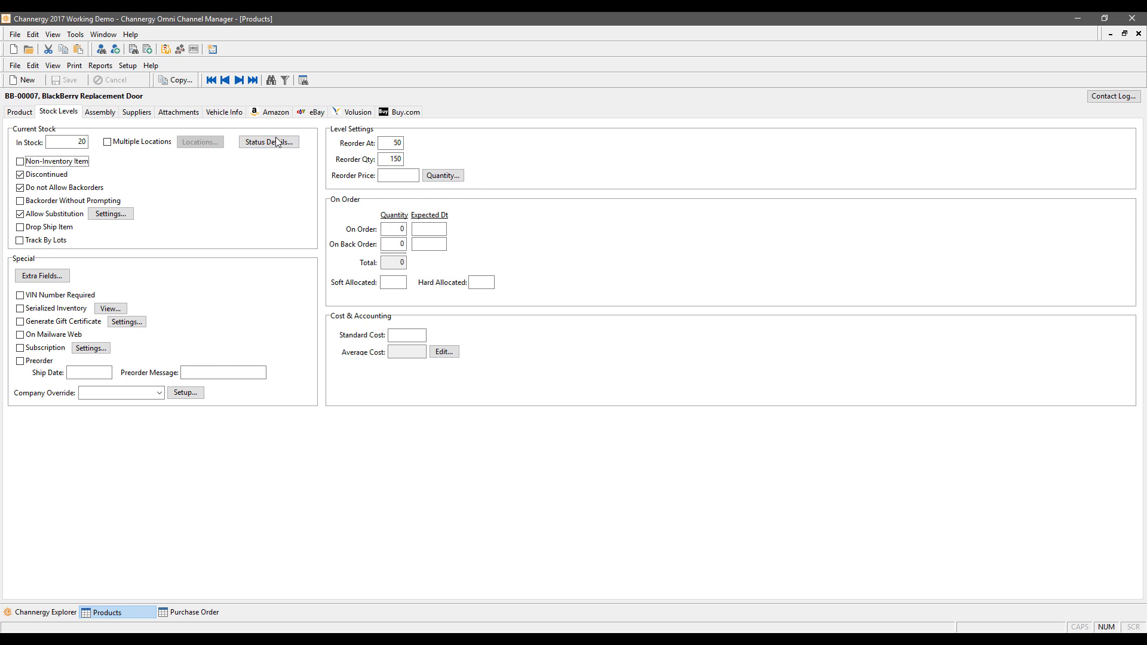
left_click(137, 116)
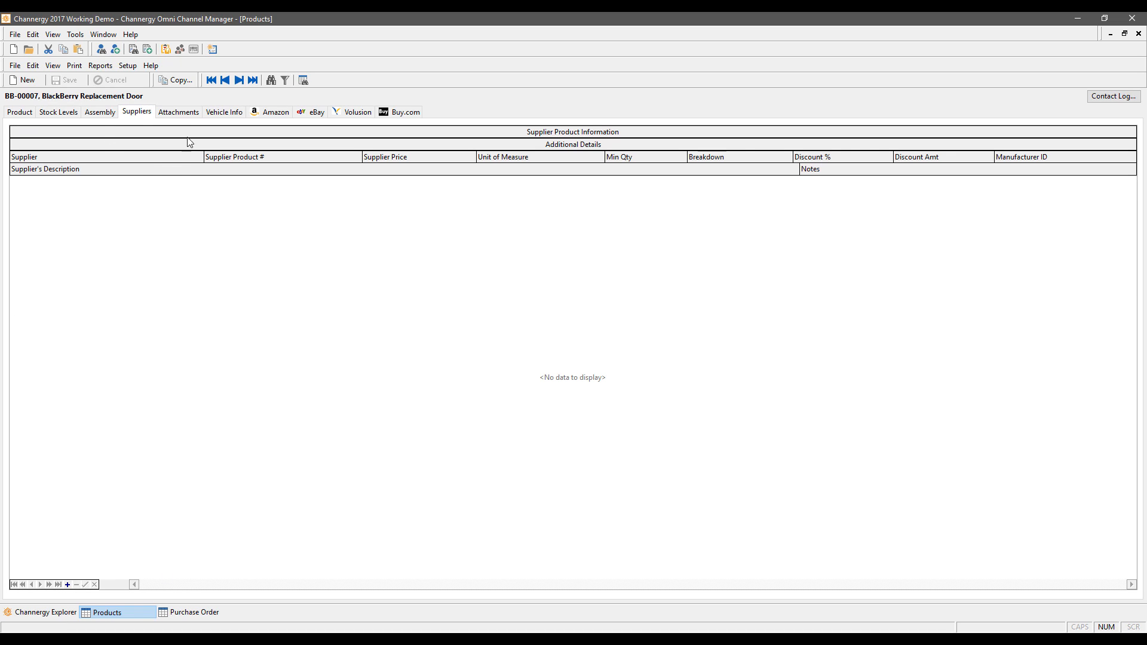
left_click(67, 584)
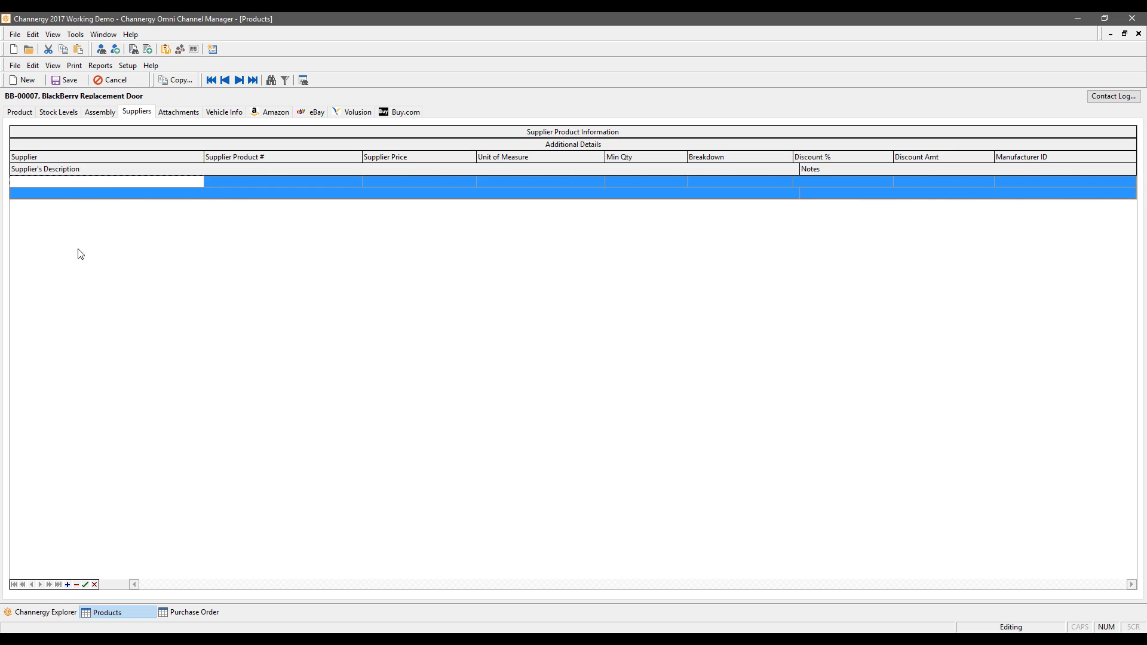
left_click(198, 181)
left_click(67, 210)
left_click(237, 181)
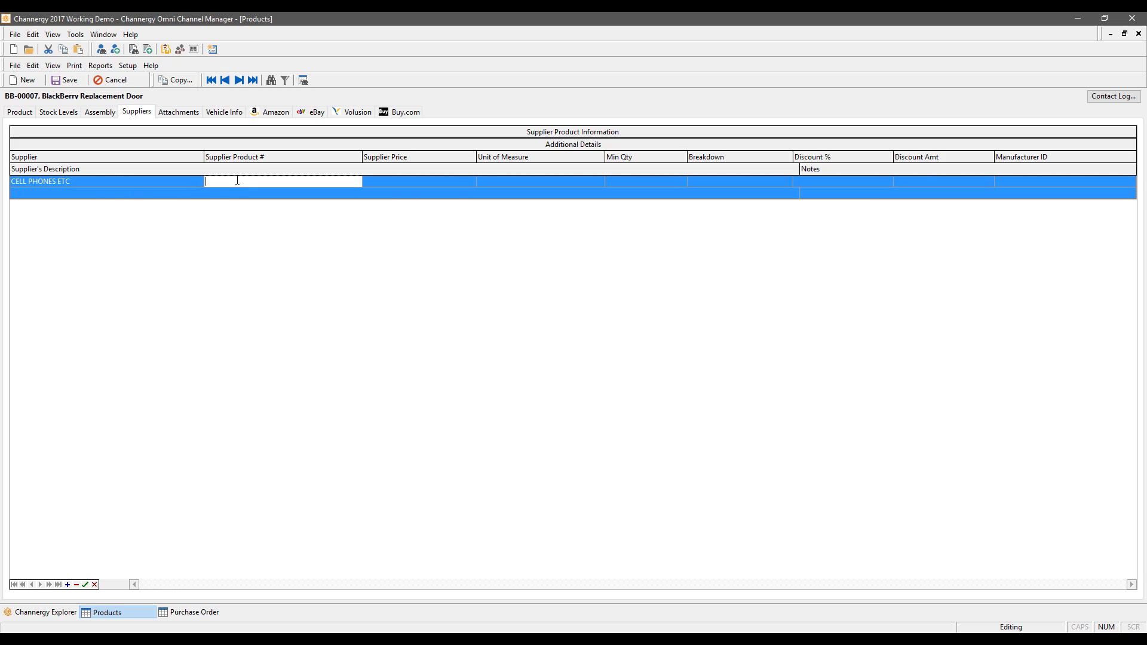
type("C110")
key("Tab")
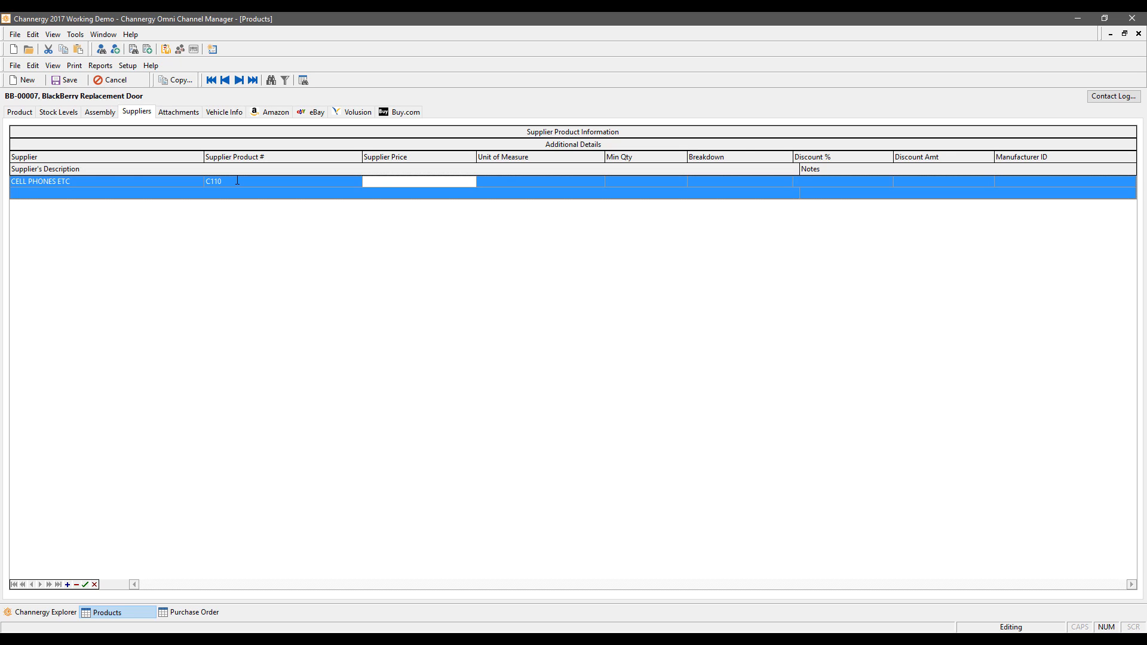
Set the supplier price to $5.00, the unit of measure to each and the minimum quantity to 5
type("5")
key("Tab")
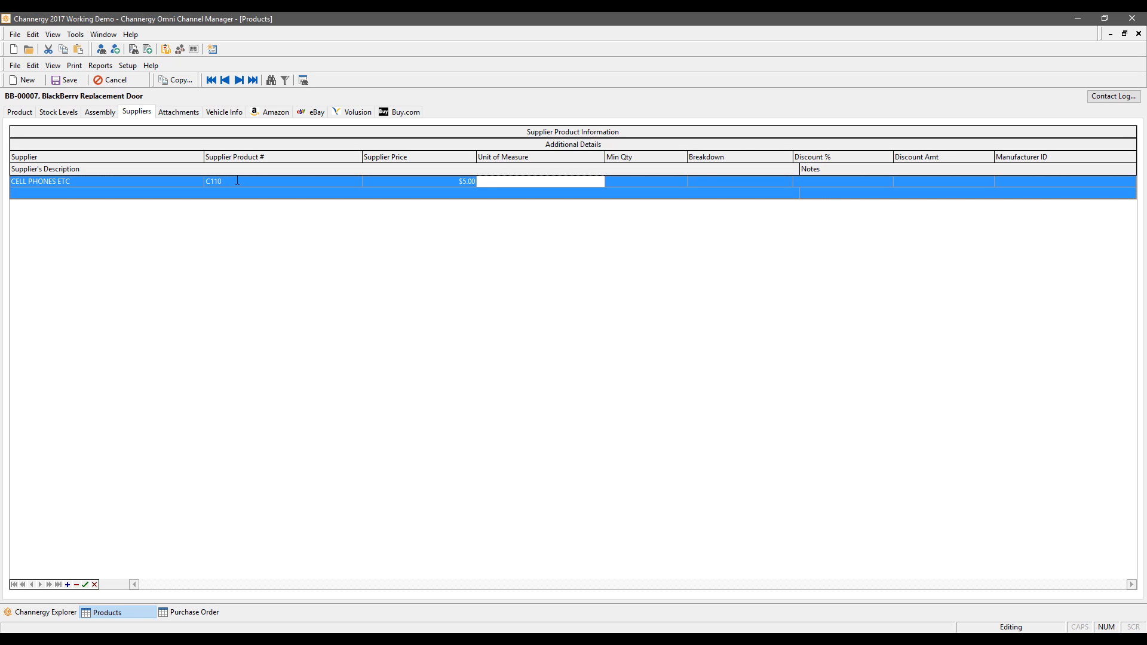
type("each")
key("Tab")
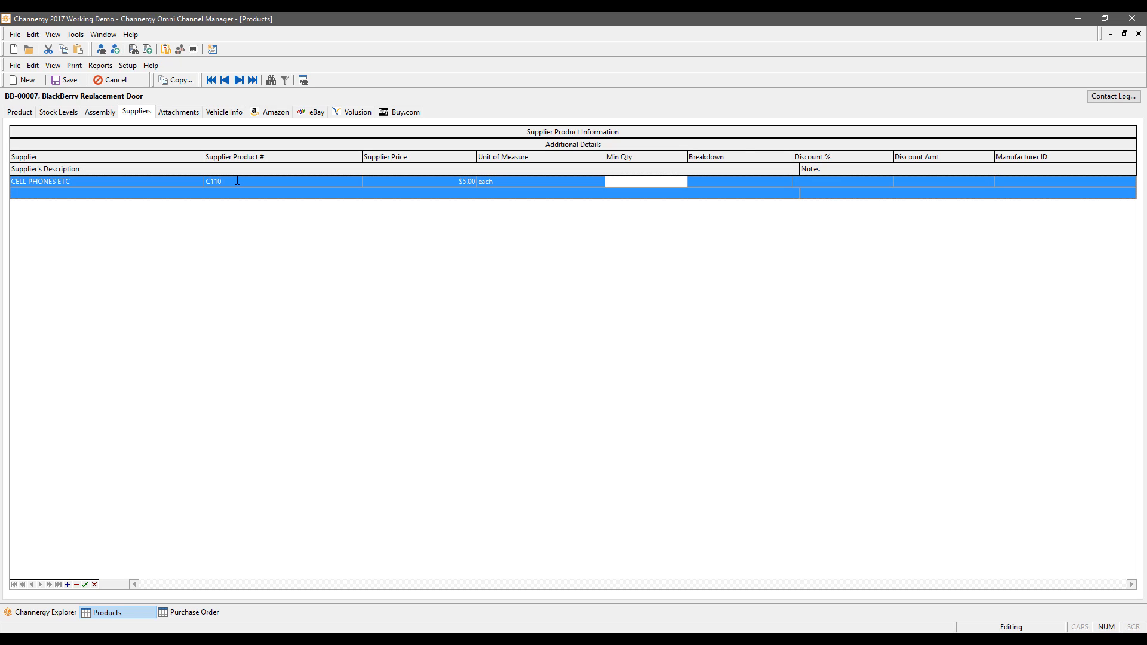
type("5")
key("Tab")
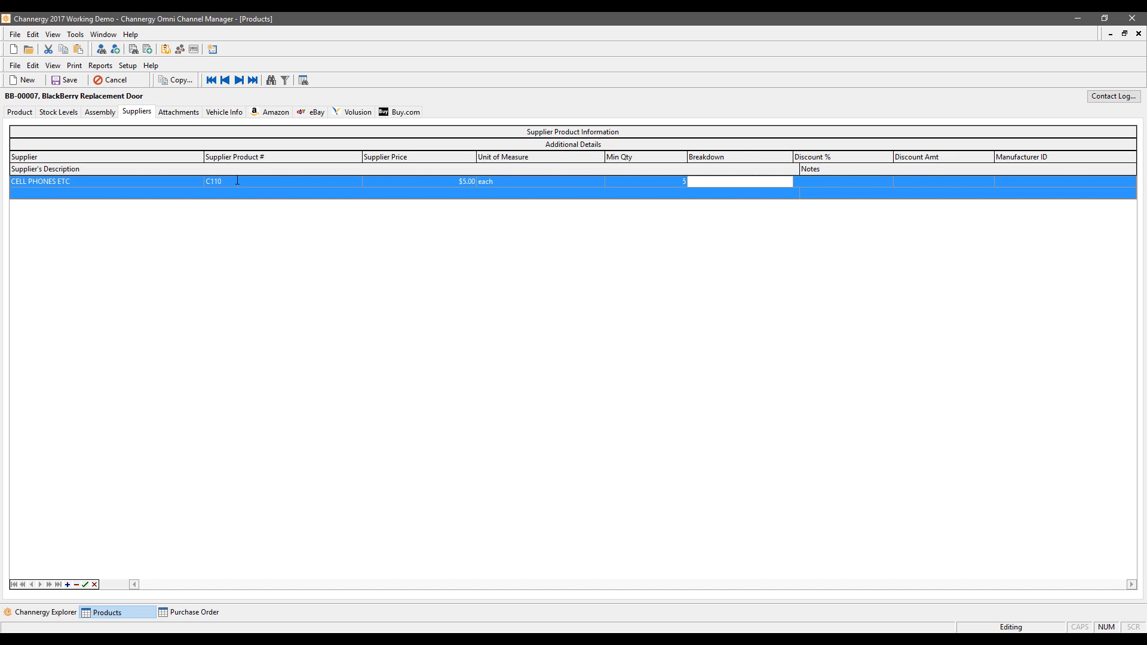
Enter "notes" as the supplier's description, leaving breakdown, discounts and manufacturer ID blank, and save the product with its supplier record
key("Tab")
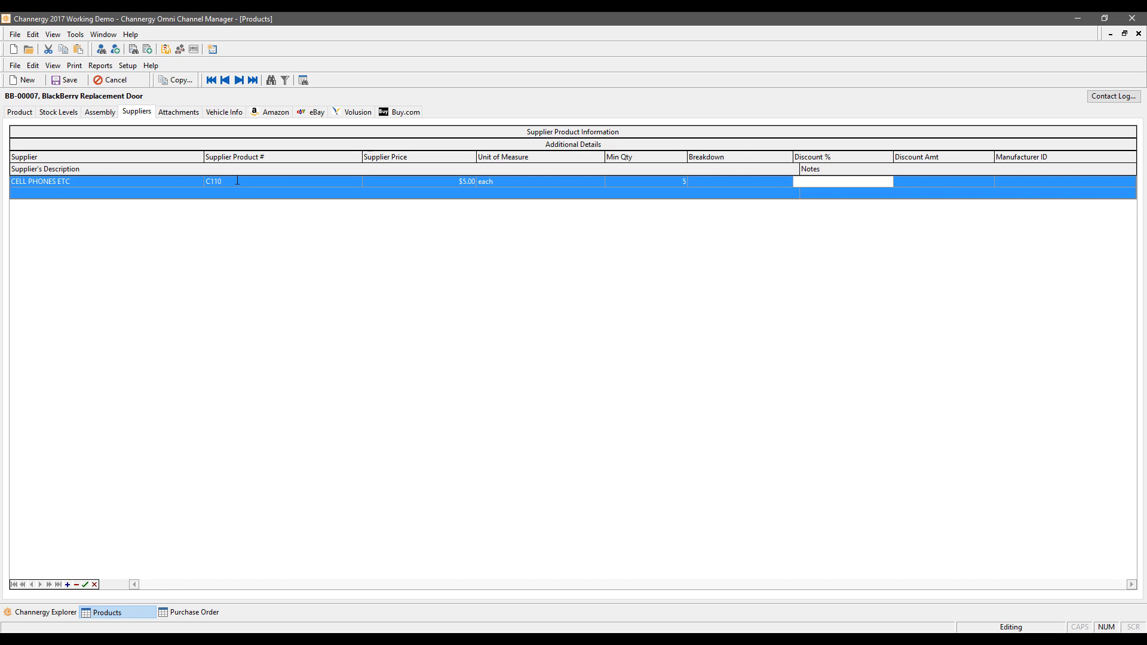
key("Tab")
key("Tab")
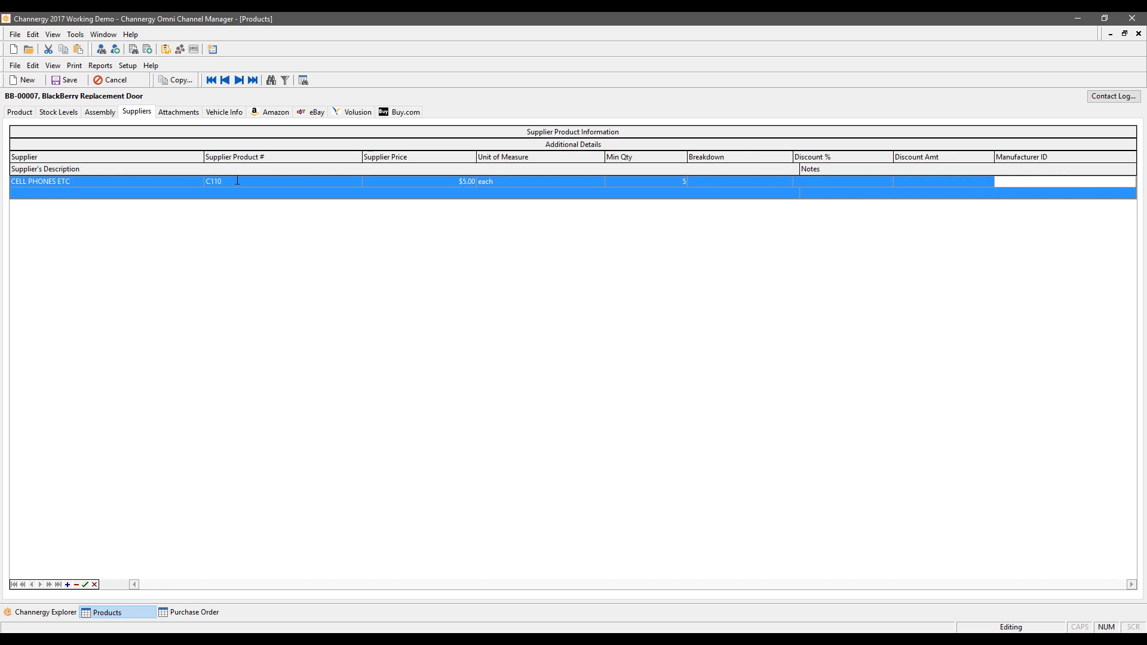
key("Tab")
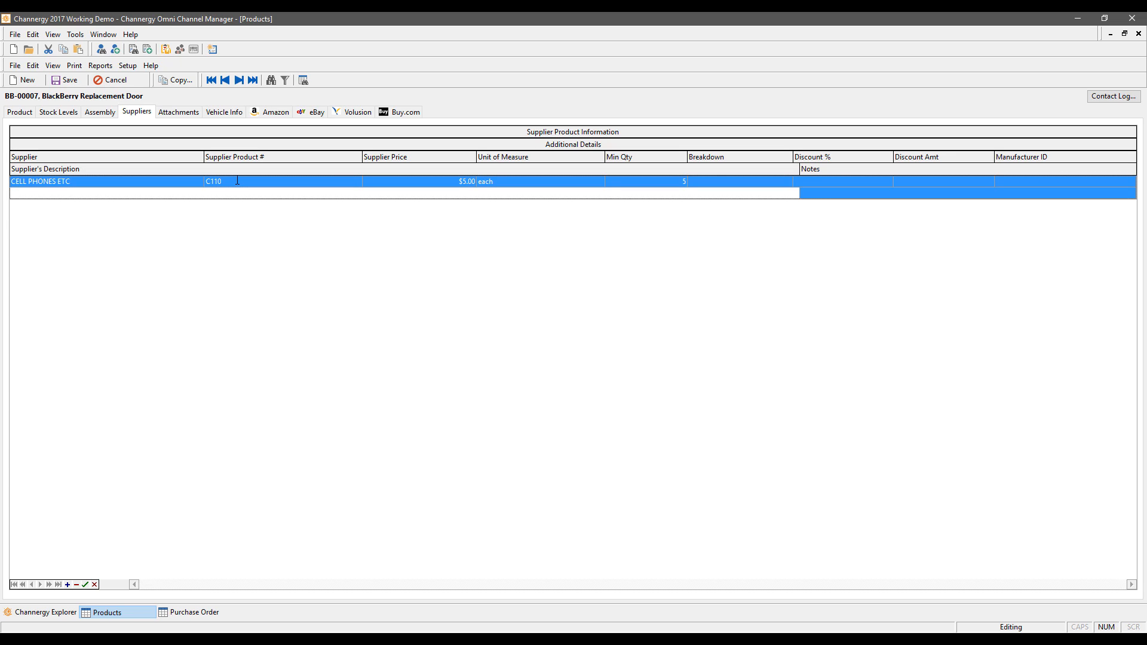
type("notes")
left_click(87, 585)
left_click(58, 113)
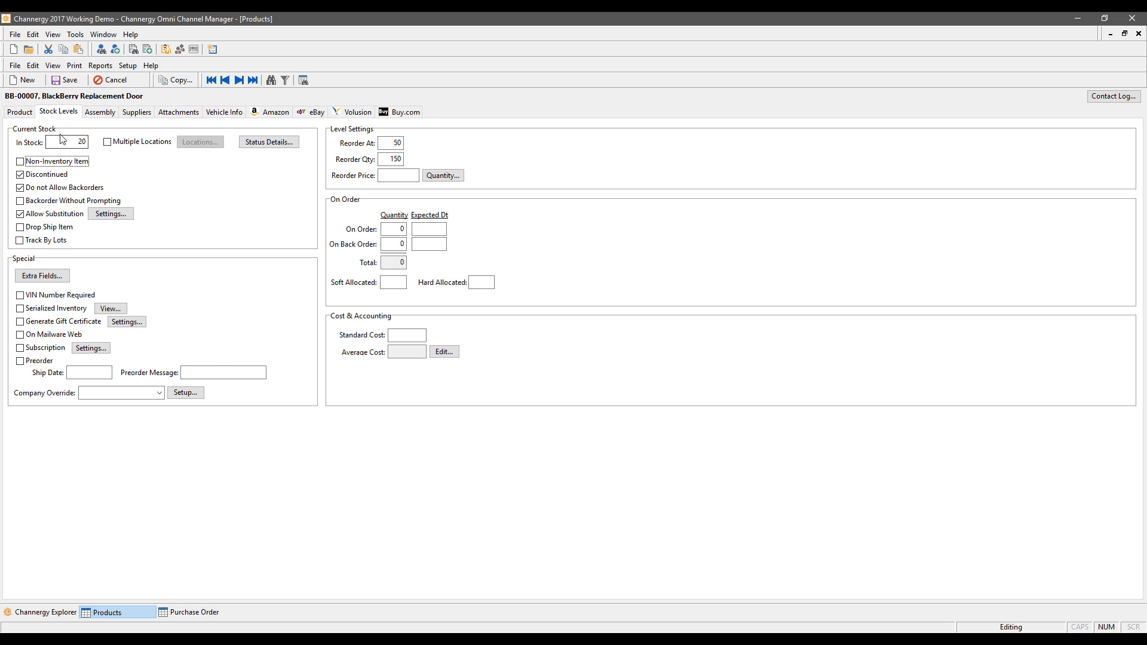
left_click(20, 113)
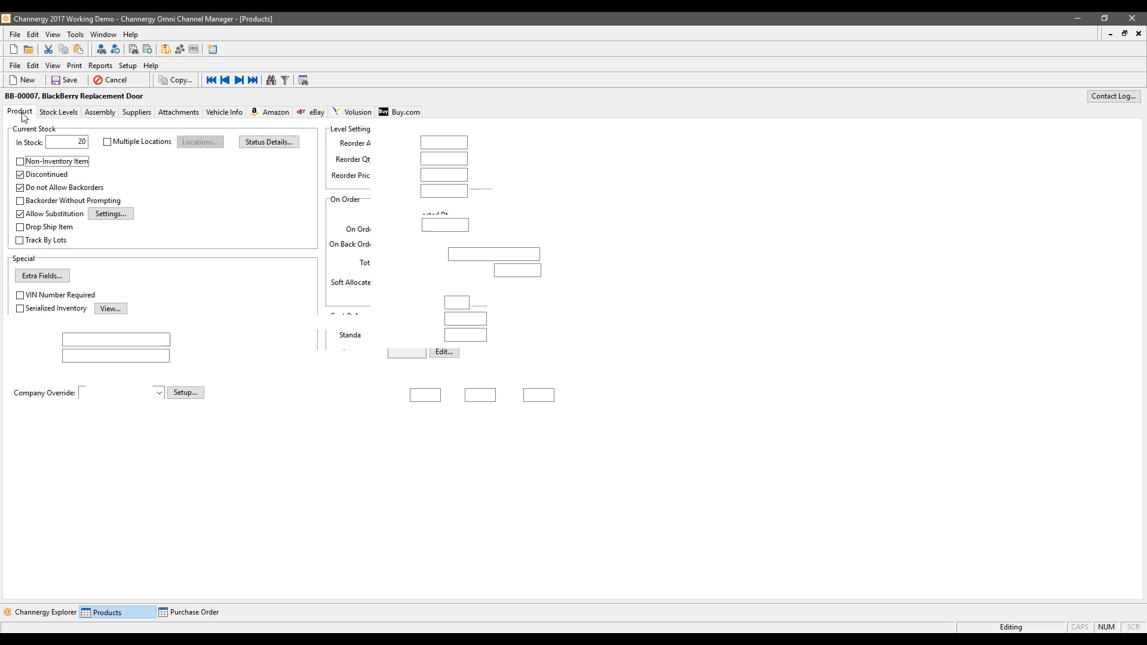
left_click(76, 85)
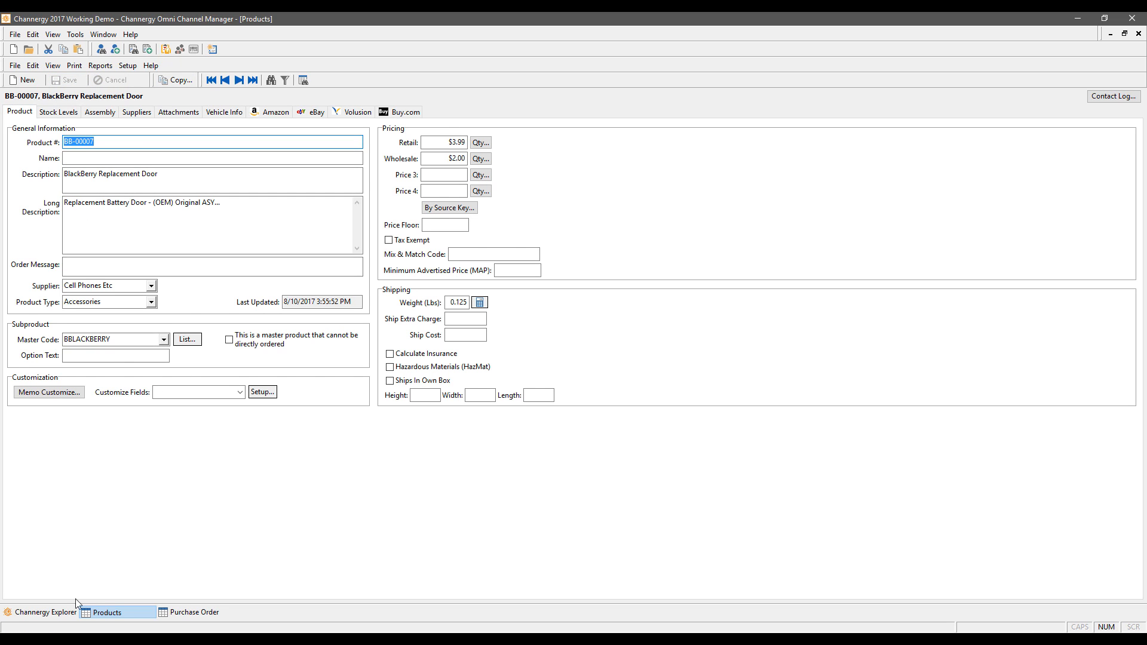
Create a new purchase order with Cell Phones Etc as the vendor
left_click(62, 612)
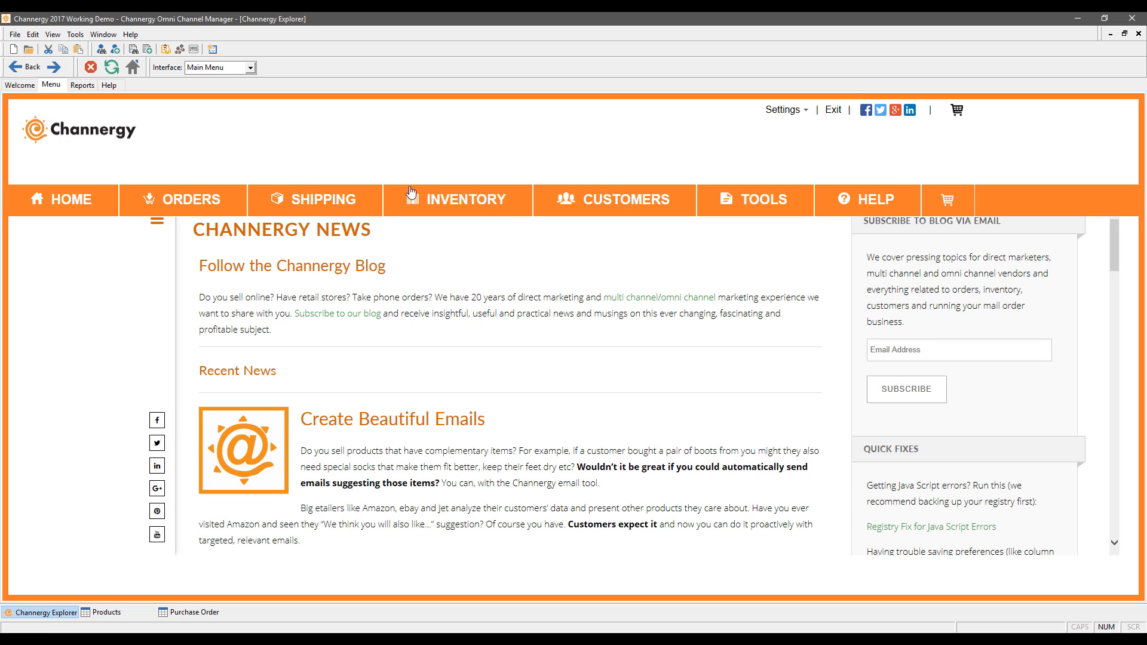
mouse_move(444, 211)
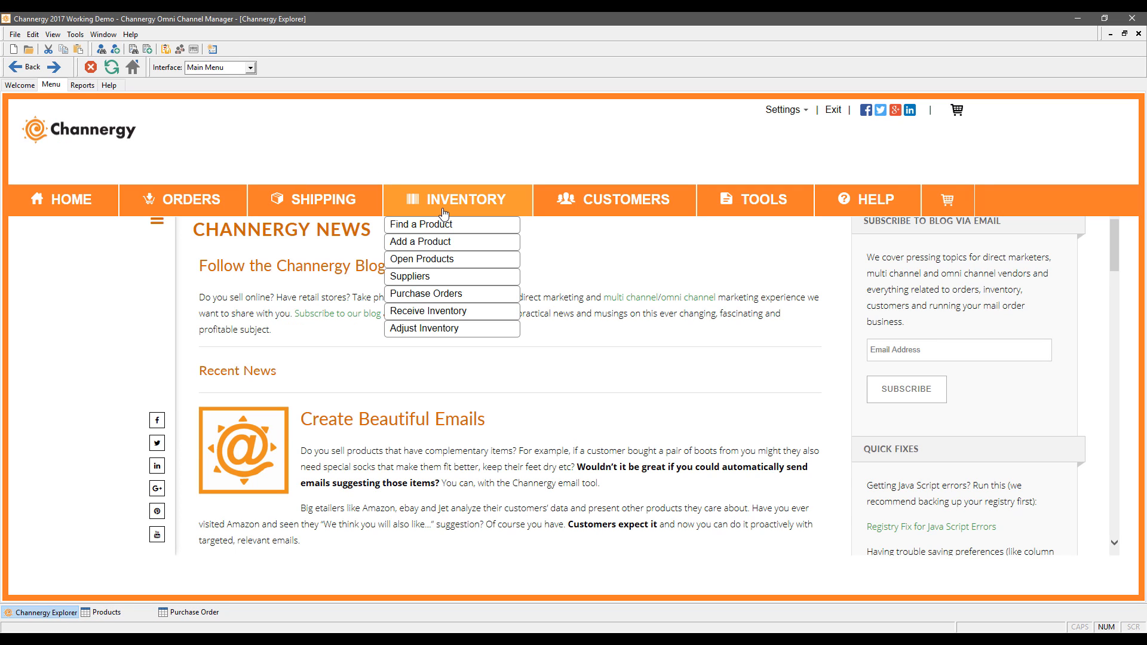
left_click(429, 297)
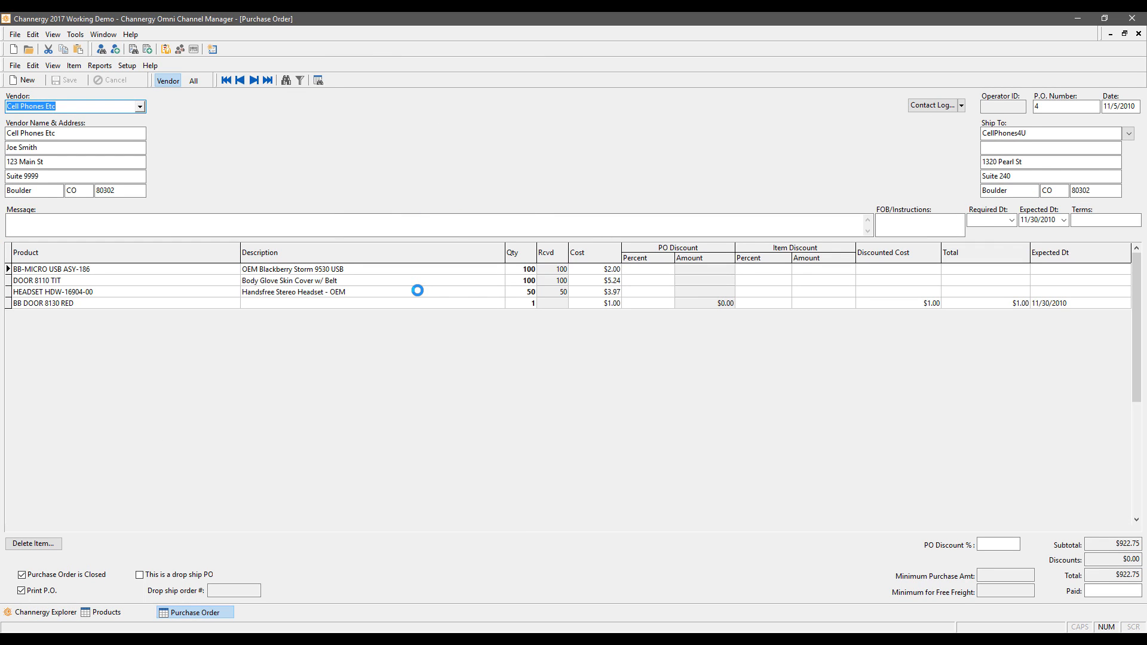
left_click(24, 81)
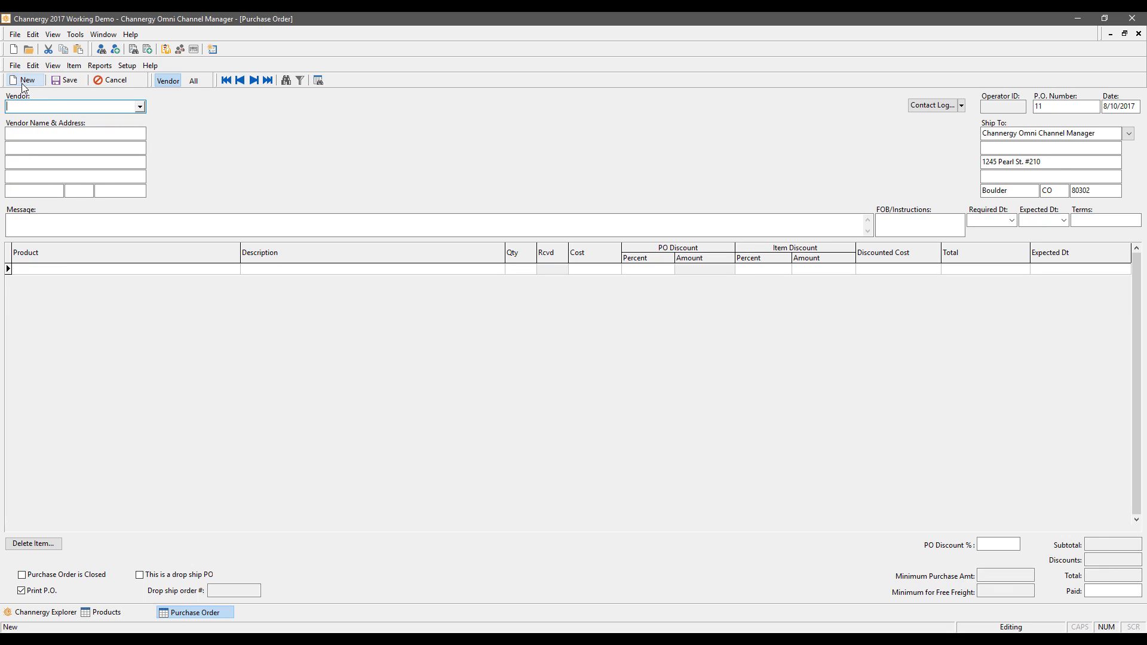
left_click(141, 107)
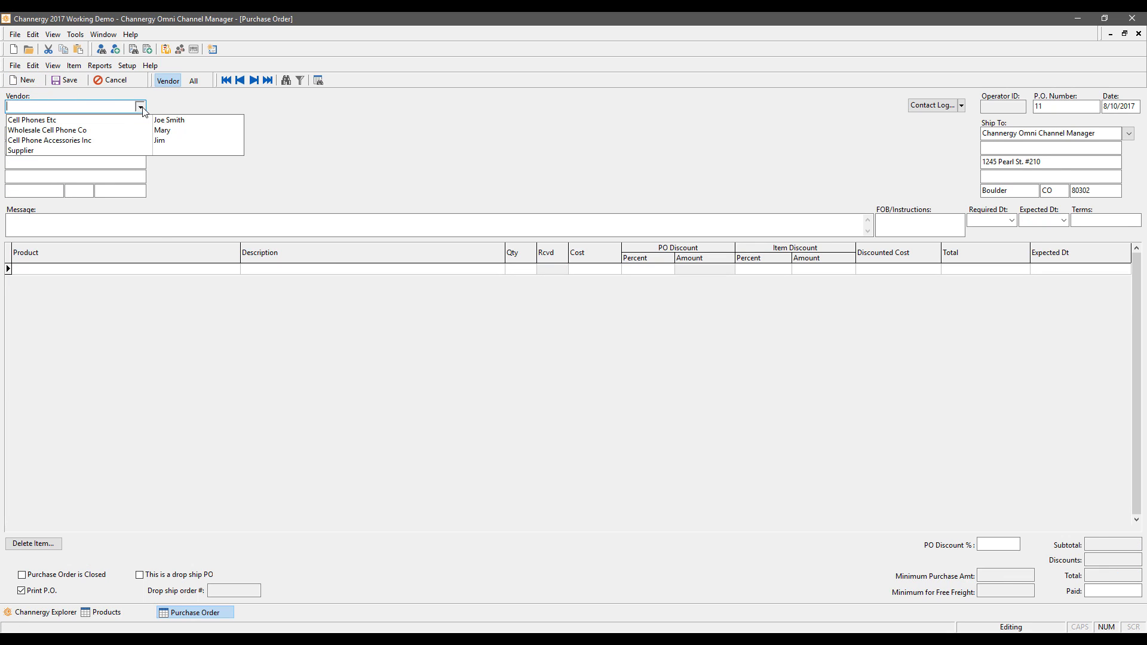
left_click(58, 120)
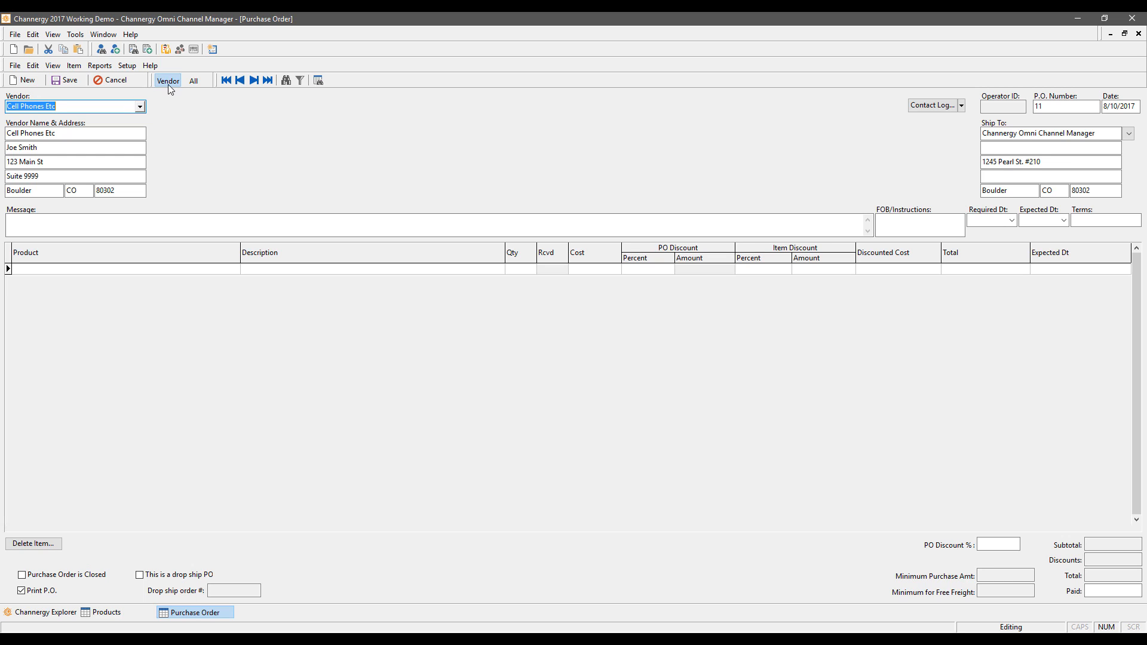
Run the R4130 Products to Reorder report, examine its reorder columns in a widened preview, and minimize the report
left_click(100, 68)
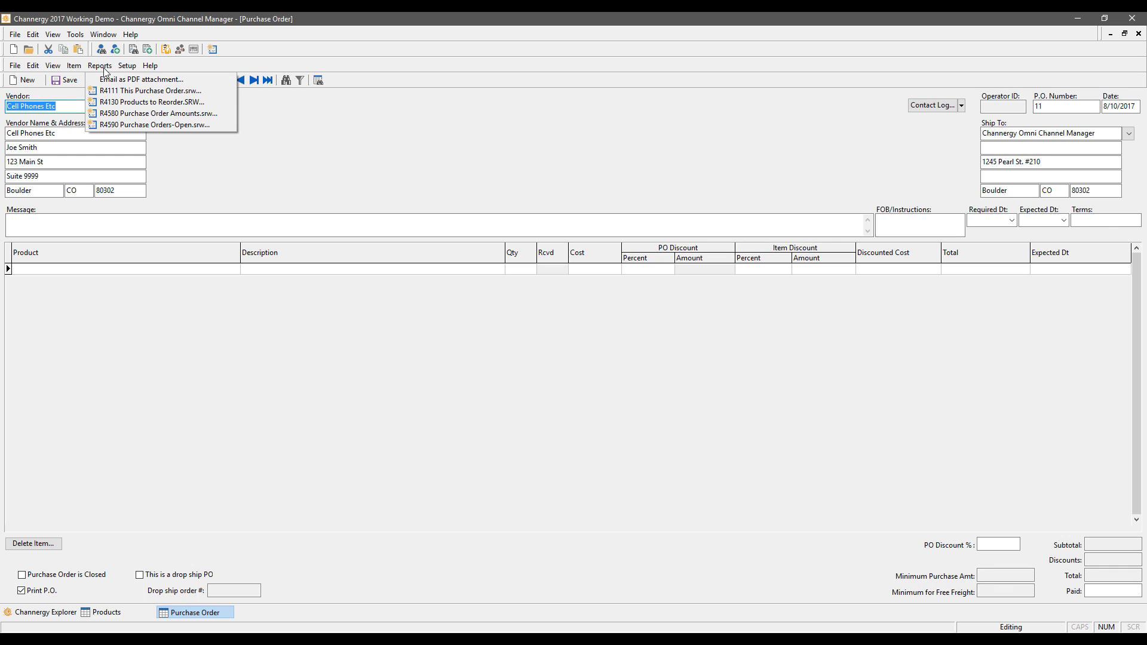
left_click(134, 103)
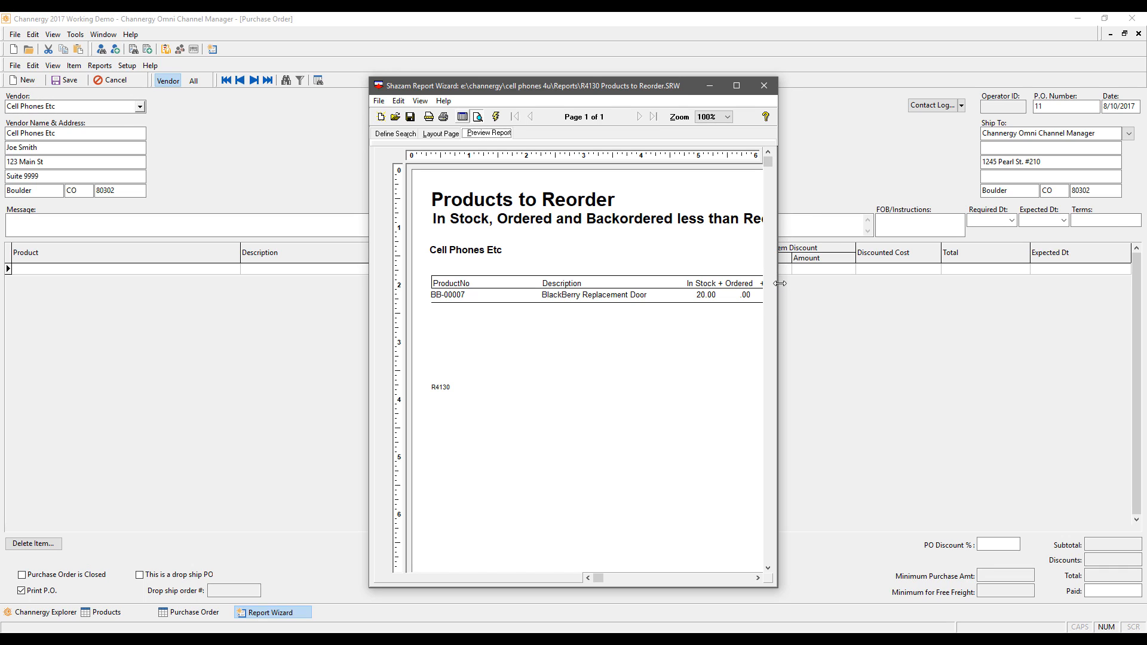
left_click_drag(776, 293, 1088, 286)
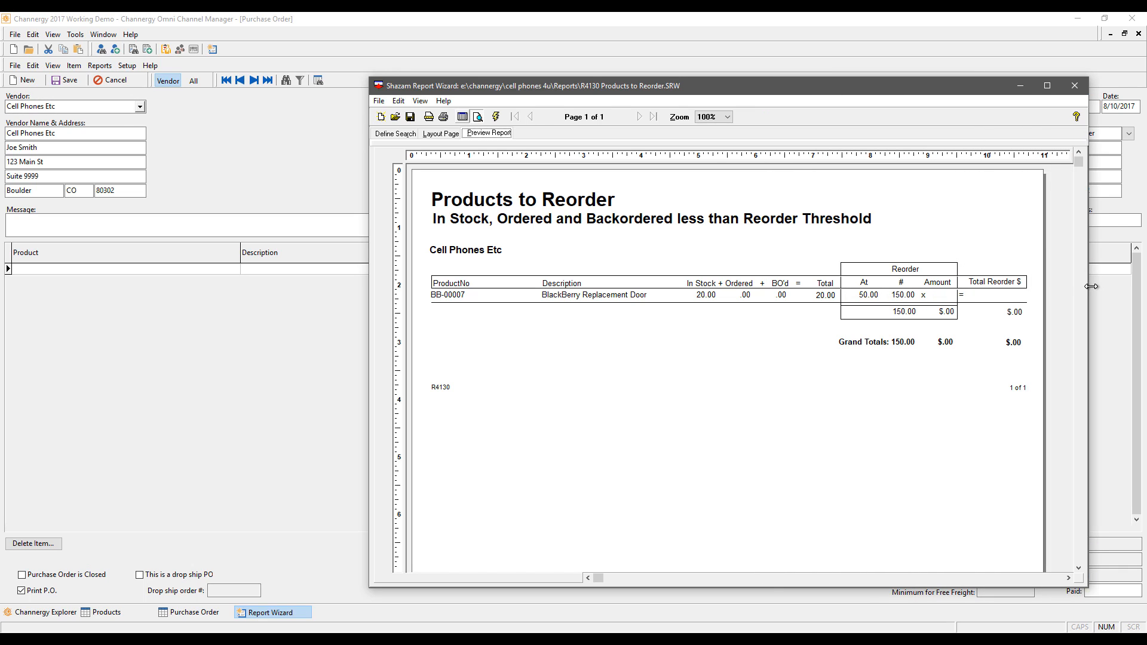
left_click_drag(875, 85, 665, 78)
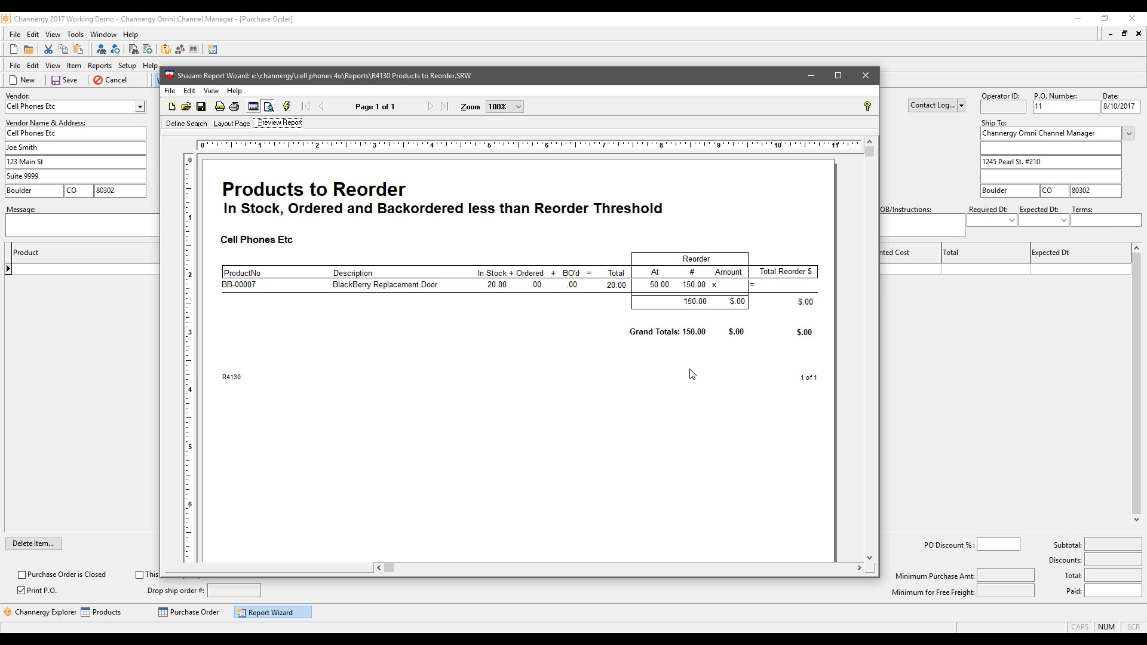
left_click_drag(545, 78, 612, 84)
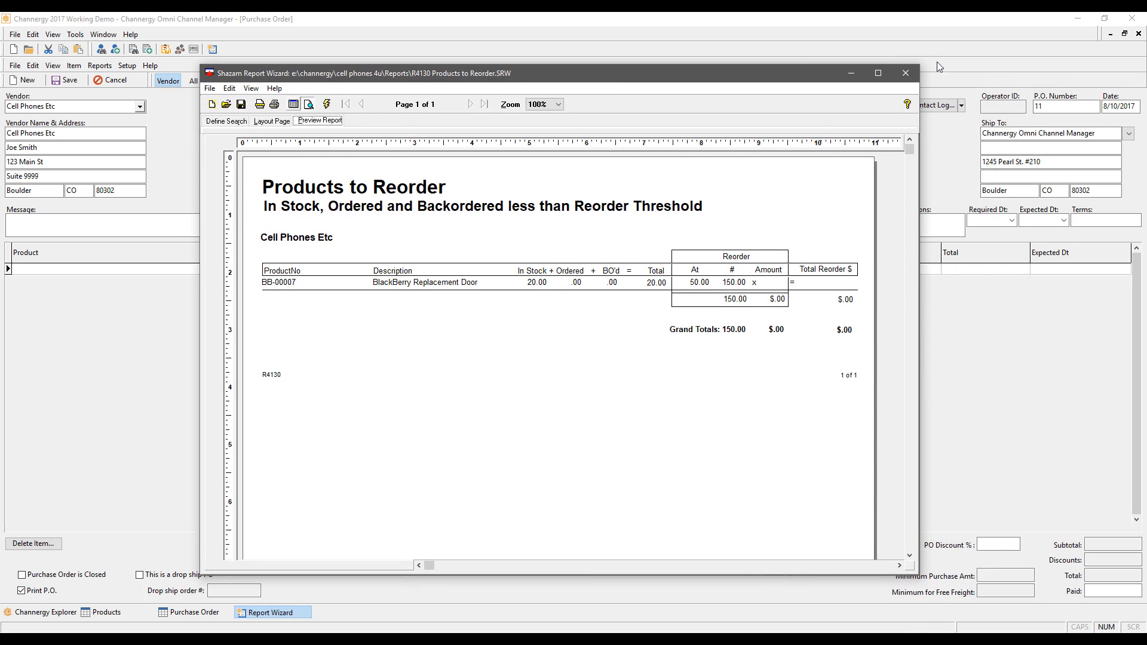
left_click(851, 71)
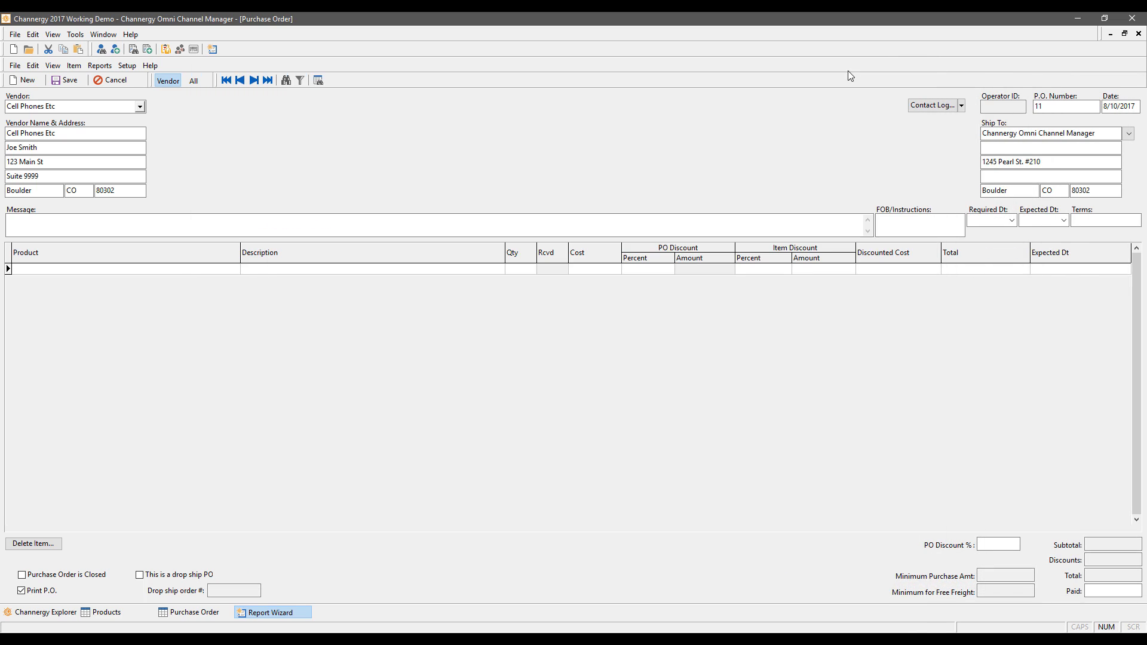
left_click(277, 615)
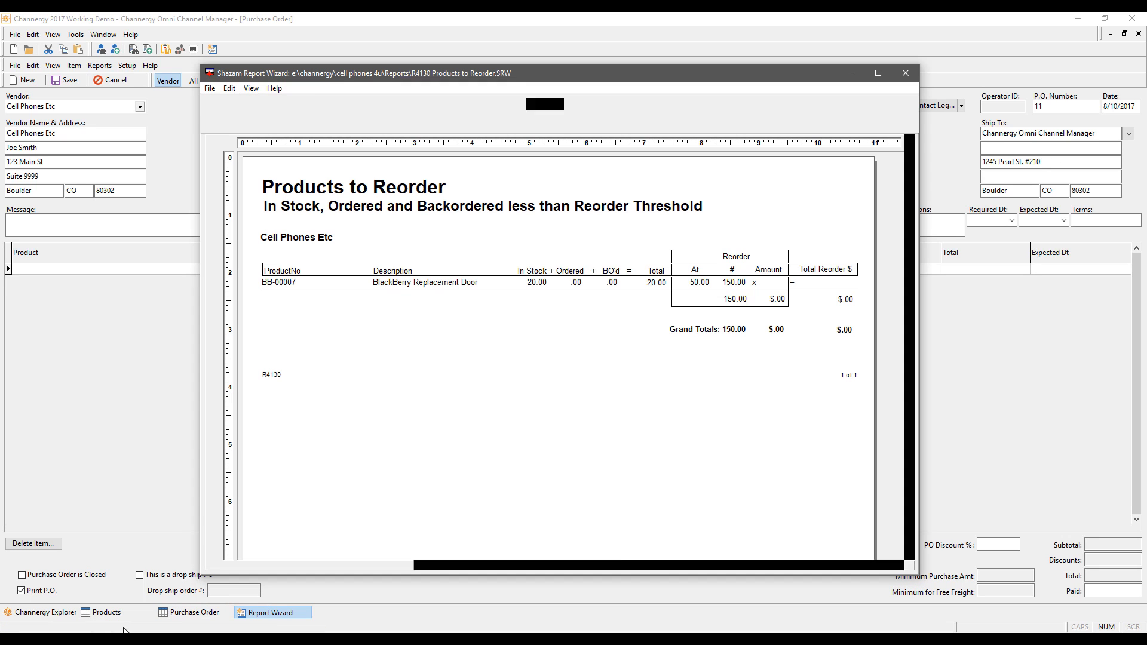
left_click(123, 628)
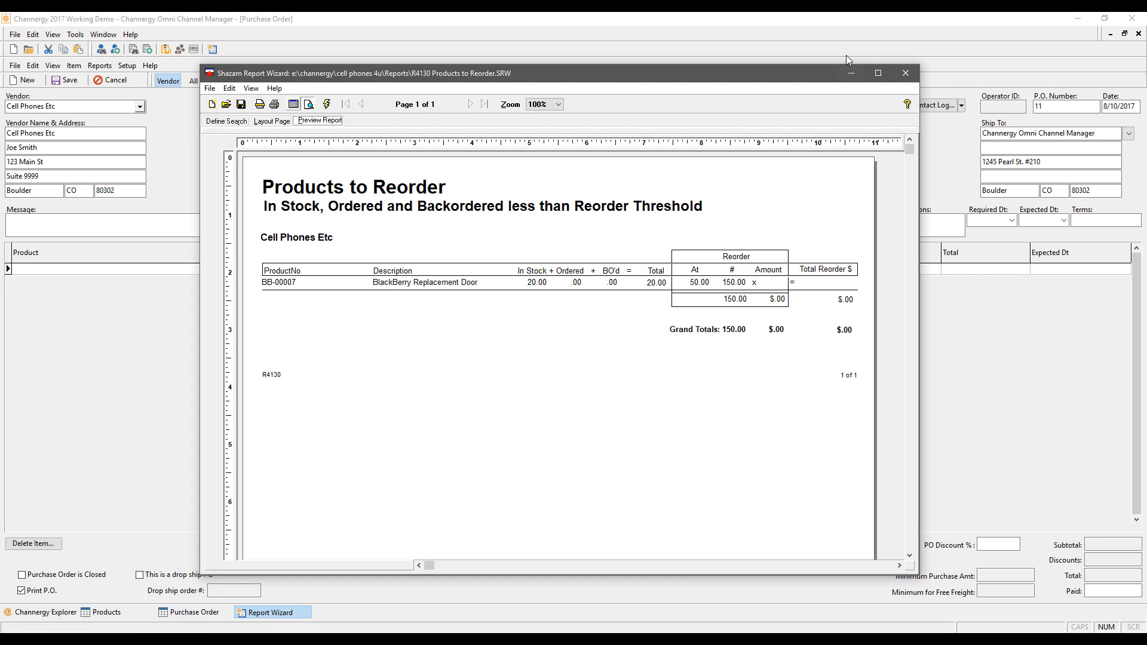
left_click(853, 72)
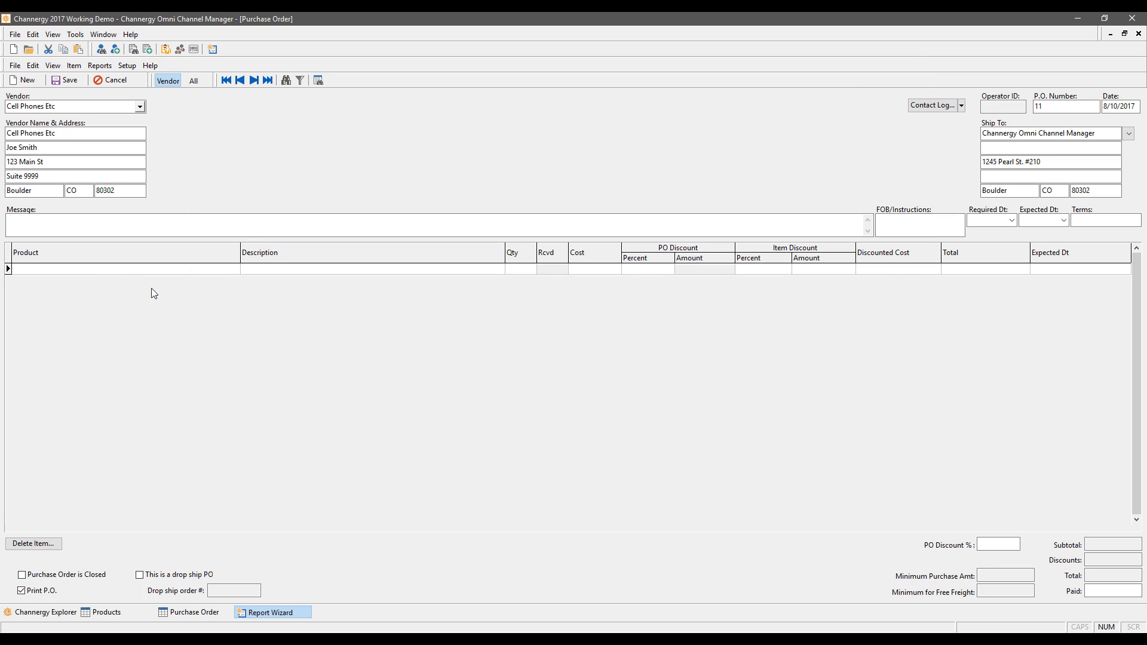
left_click(105, 270)
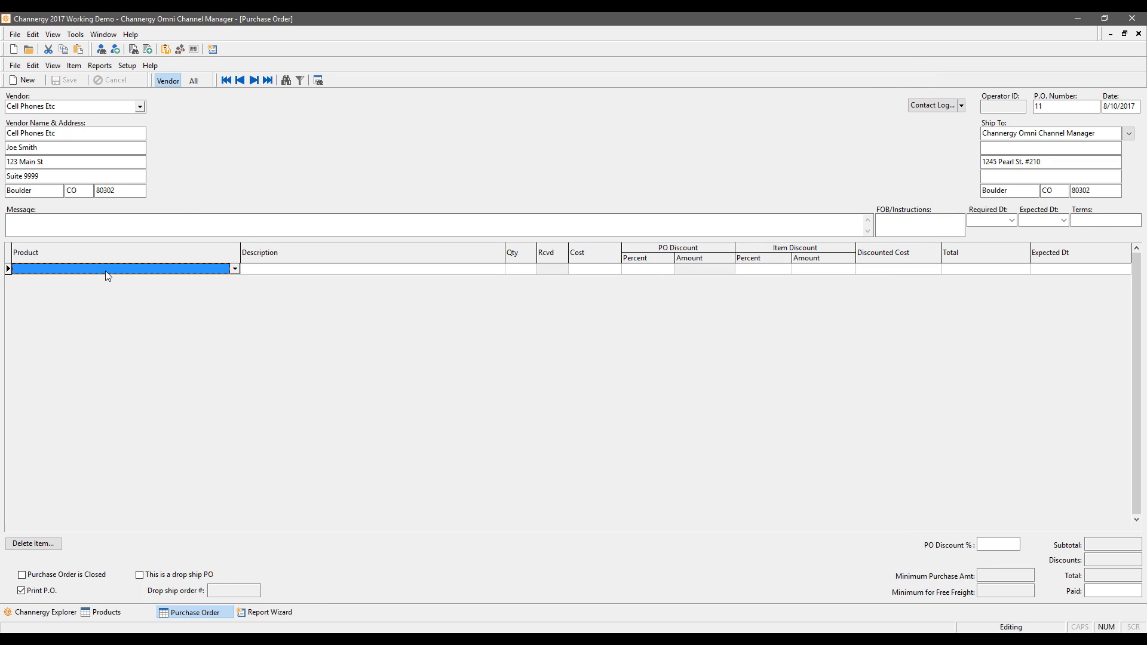
double_click(161, 271)
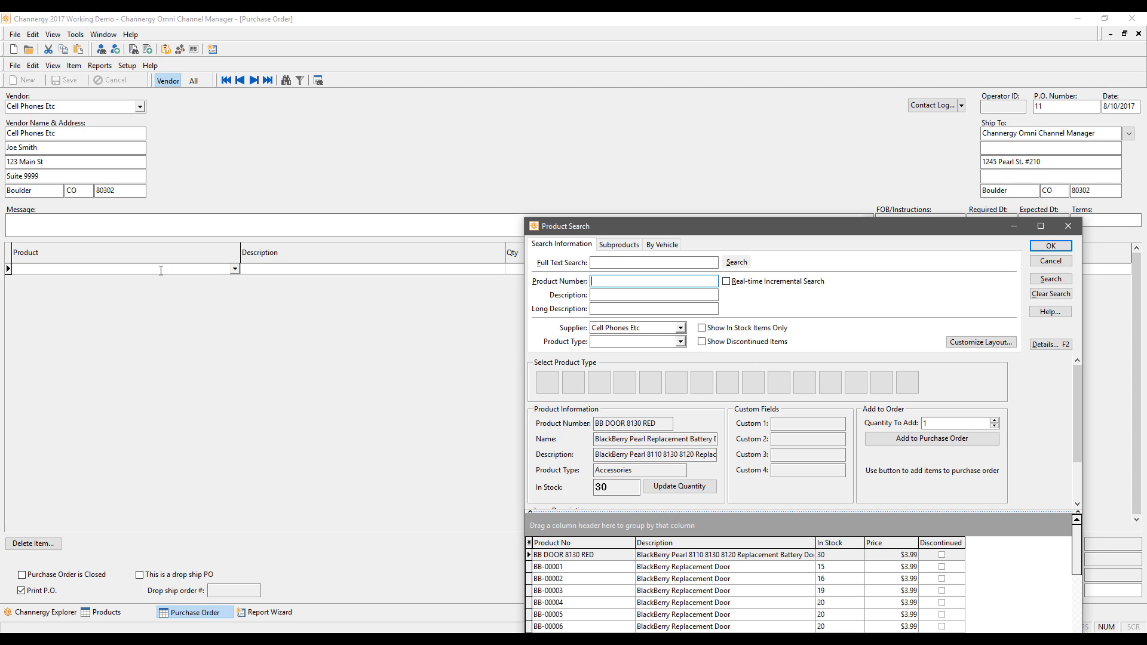
left_click_drag(738, 229, 560, 78)
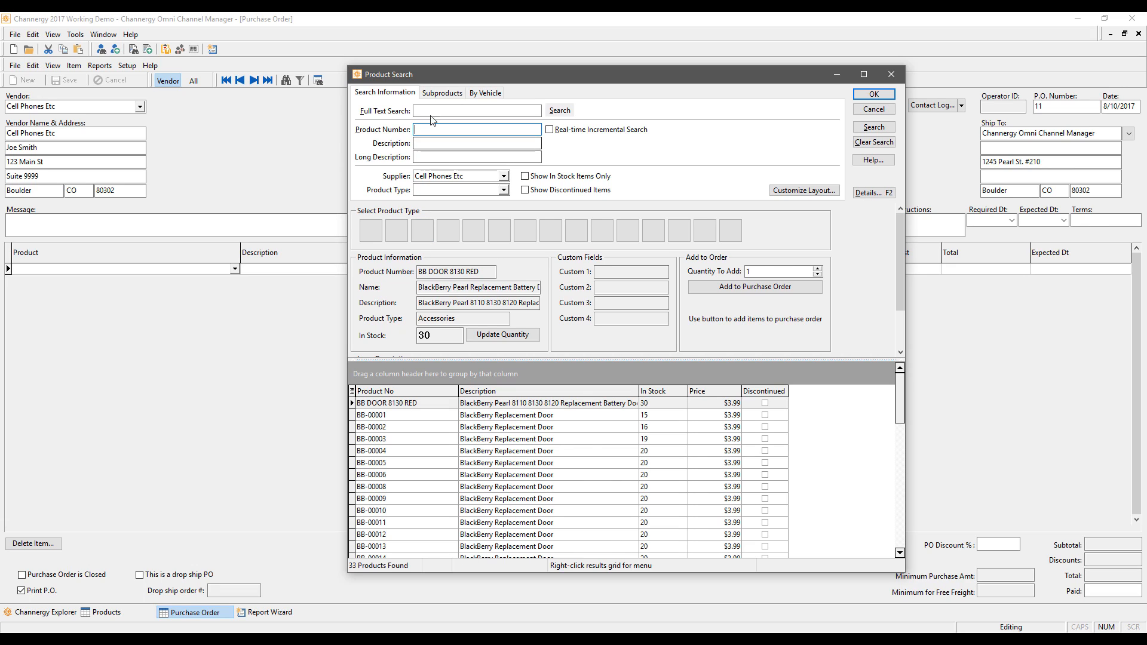
type("B")
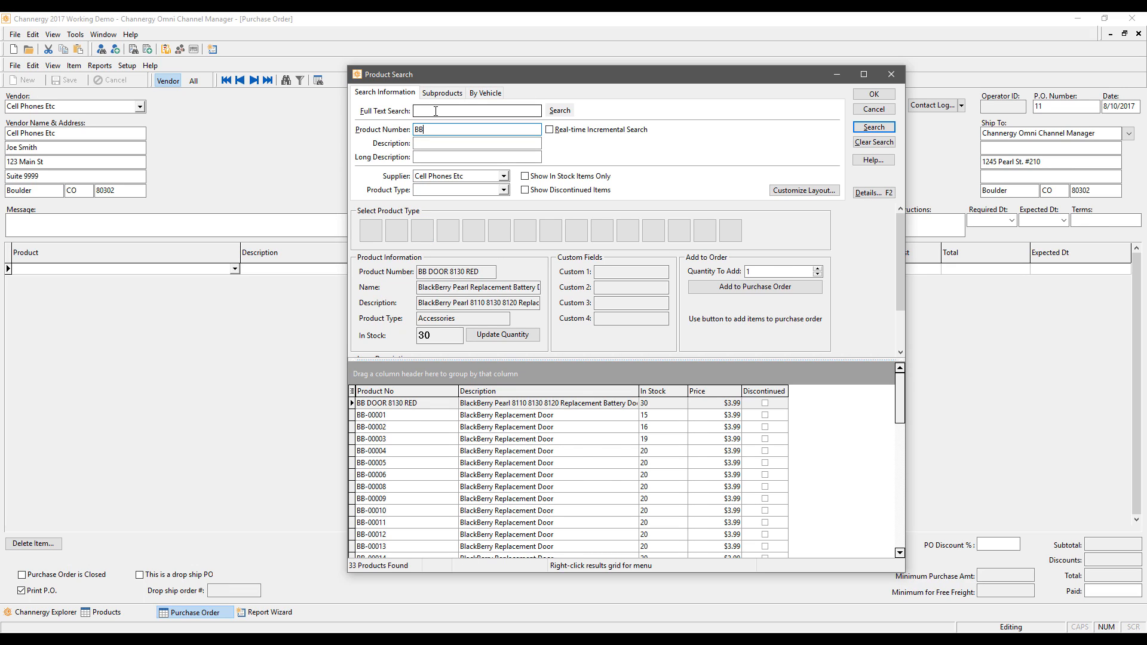
type("-0007")
key("Return")
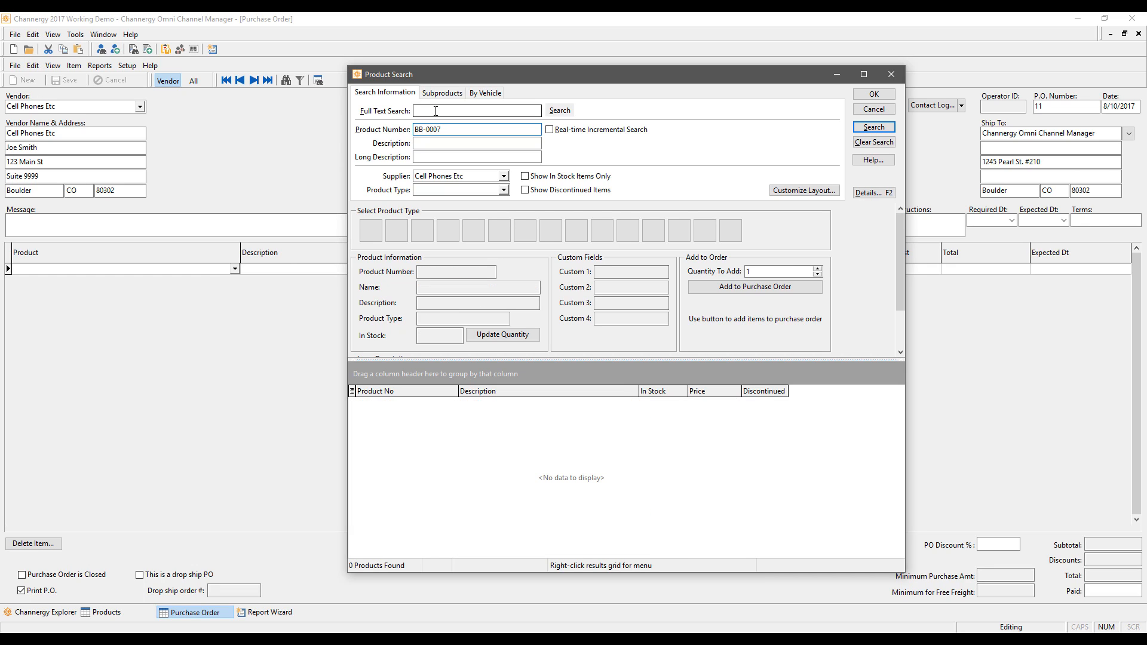
left_click(525, 190)
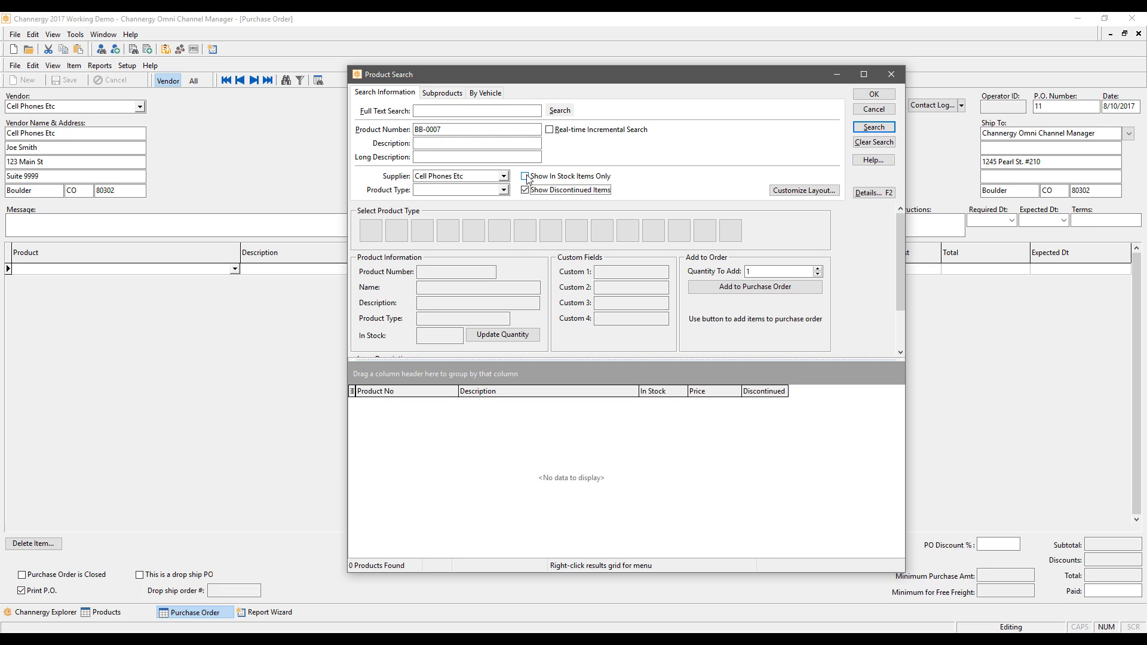
left_click(504, 176)
left_click(504, 178)
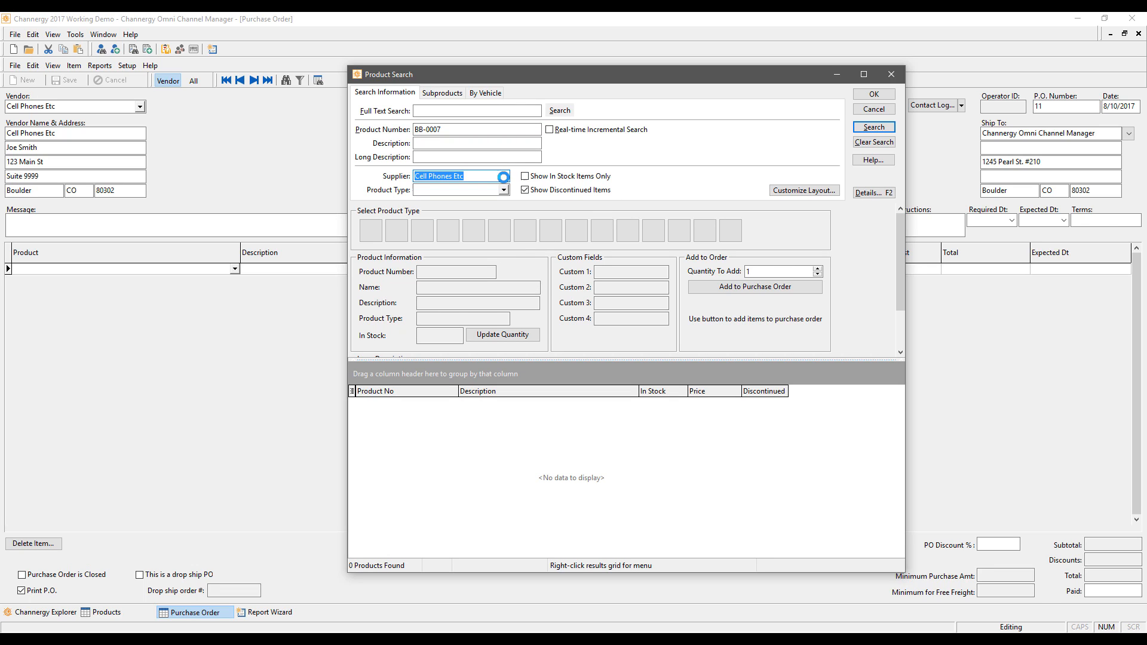
left_click(870, 110)
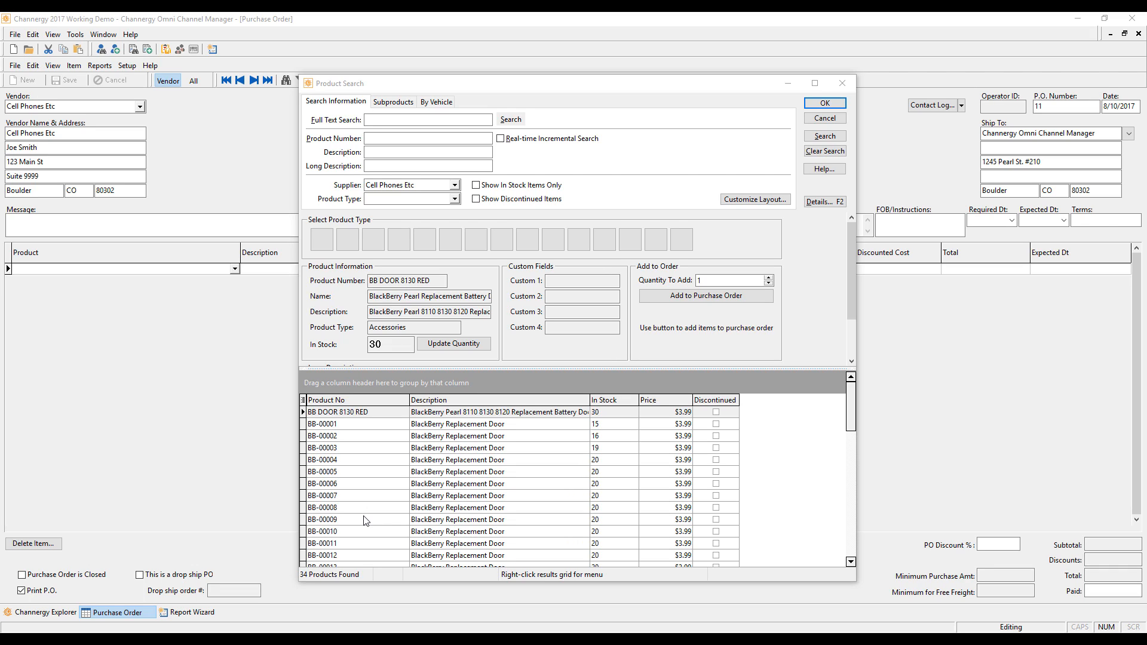
Add product BB-00007 to the purchase order with a quantity of 150
left_click(330, 496)
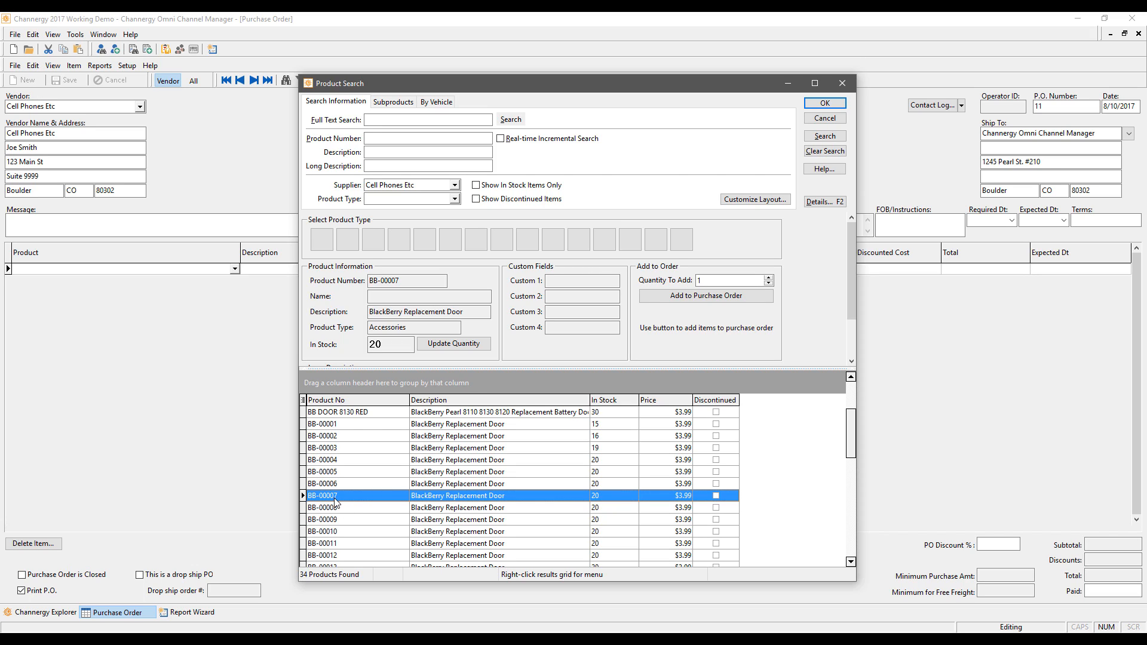
left_click(761, 280)
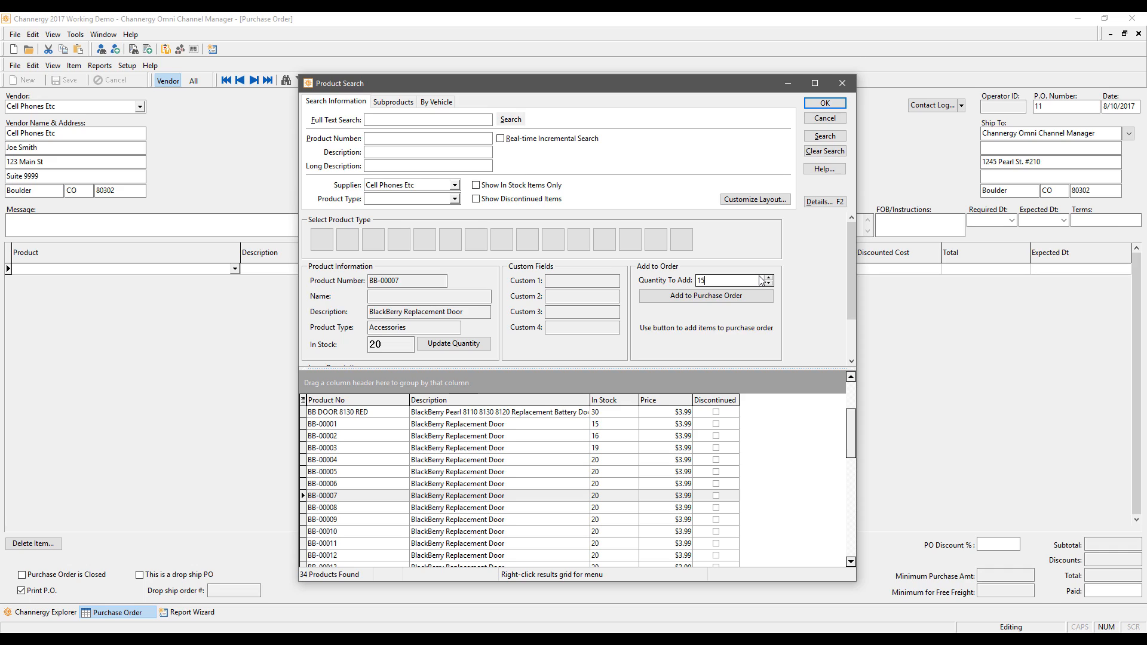
type("50")
left_click(744, 297)
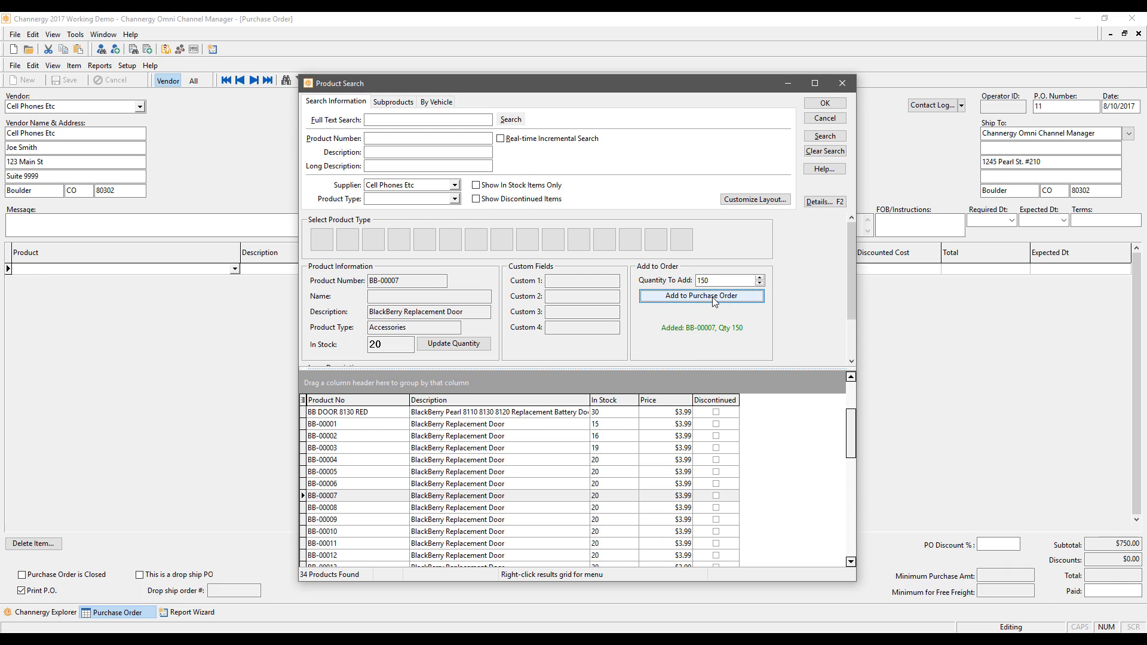
Add products BB-00009 and BB-00010 to the purchase order at quantity 150 each and finish the product search
left_click(354, 524)
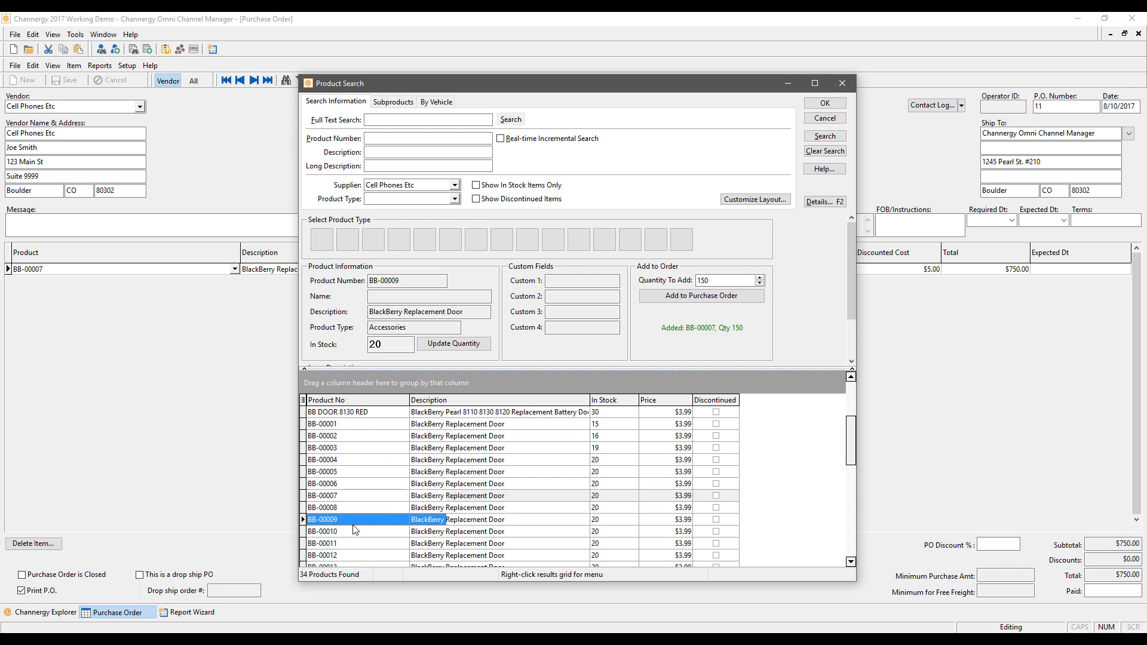
left_click(701, 297)
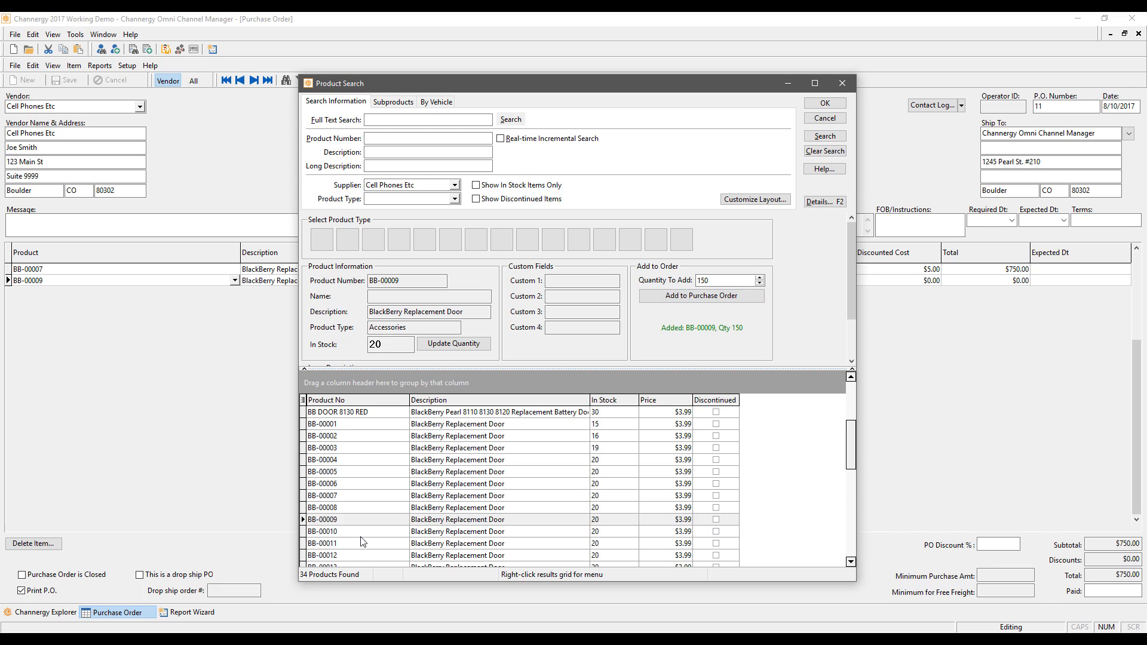
left_click(361, 535)
left_click(681, 297)
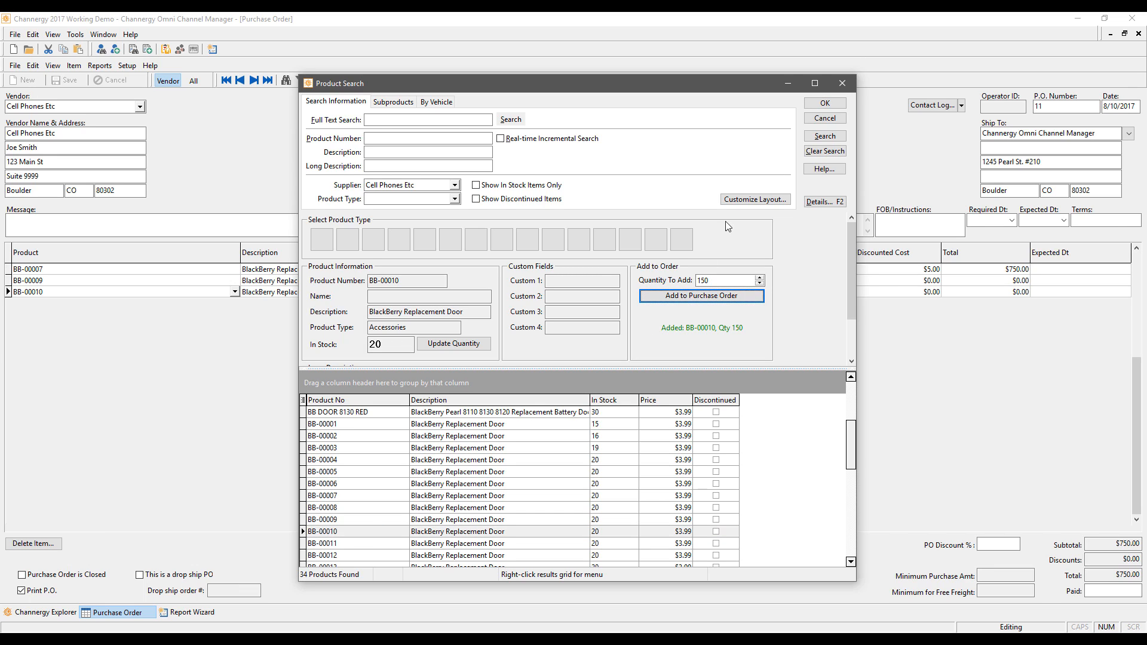
left_click(831, 104)
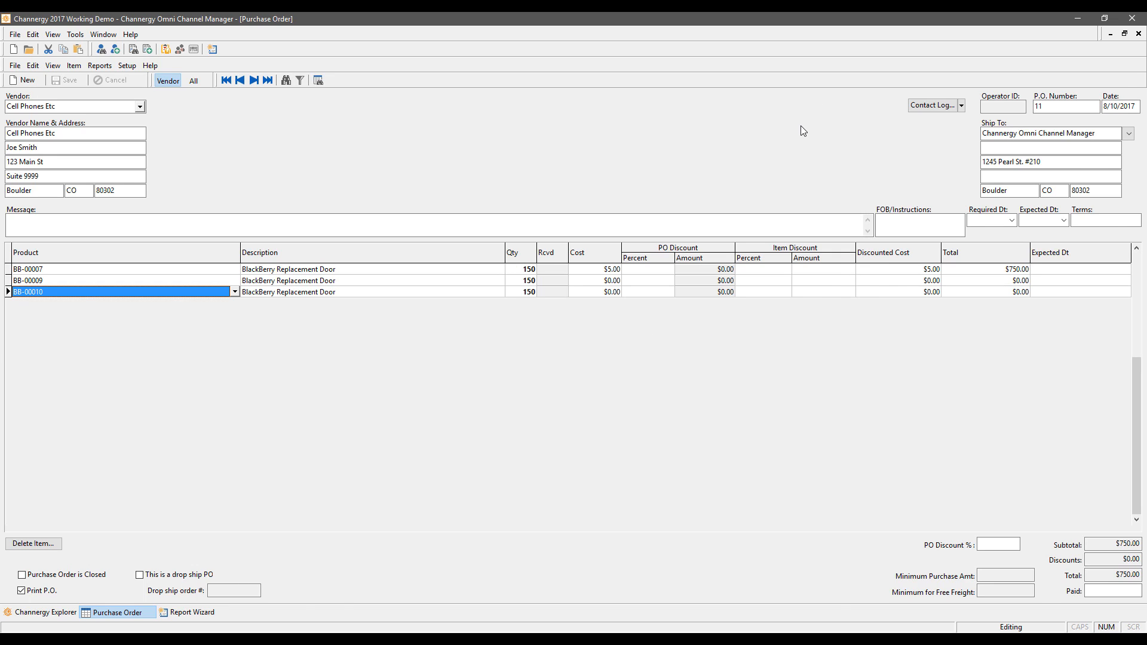
Open the product details of BB-00007 from the product search, examine its reorder and on-order stock levels, and close both windows
left_click(236, 291)
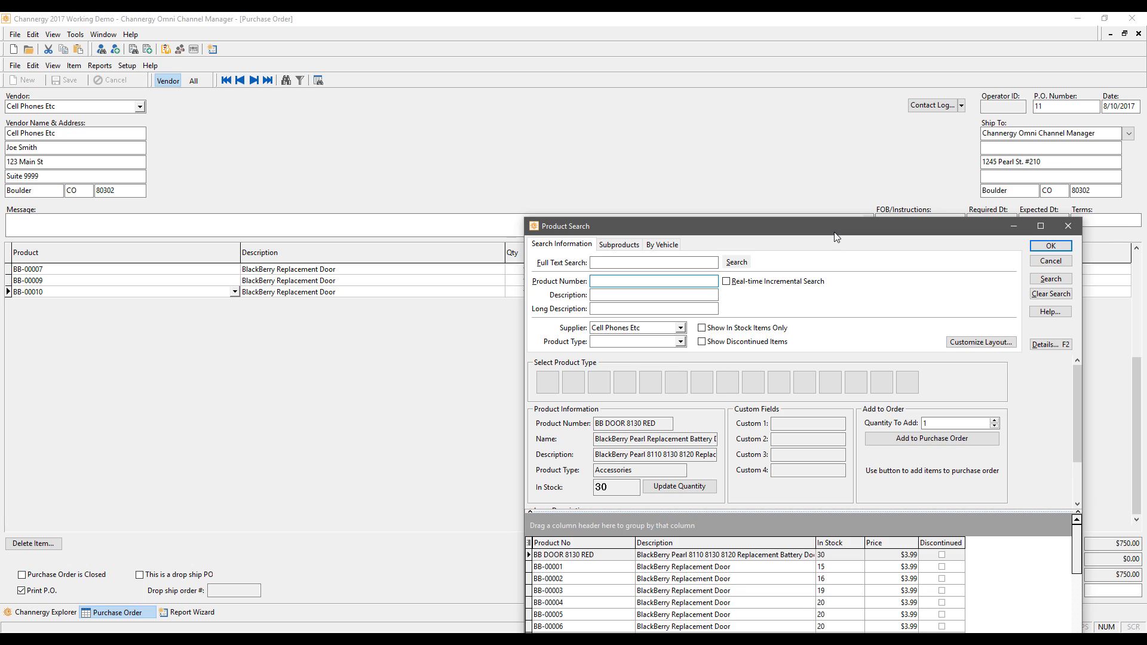
left_click_drag(835, 233, 566, 69)
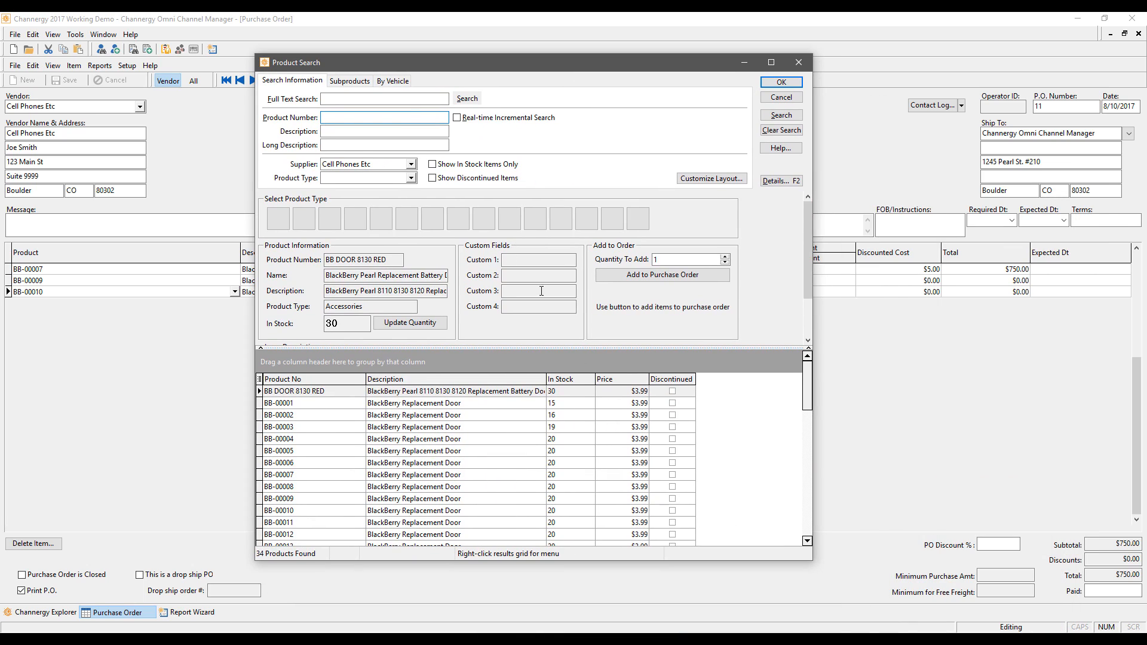
left_click(482, 393)
left_click(335, 469)
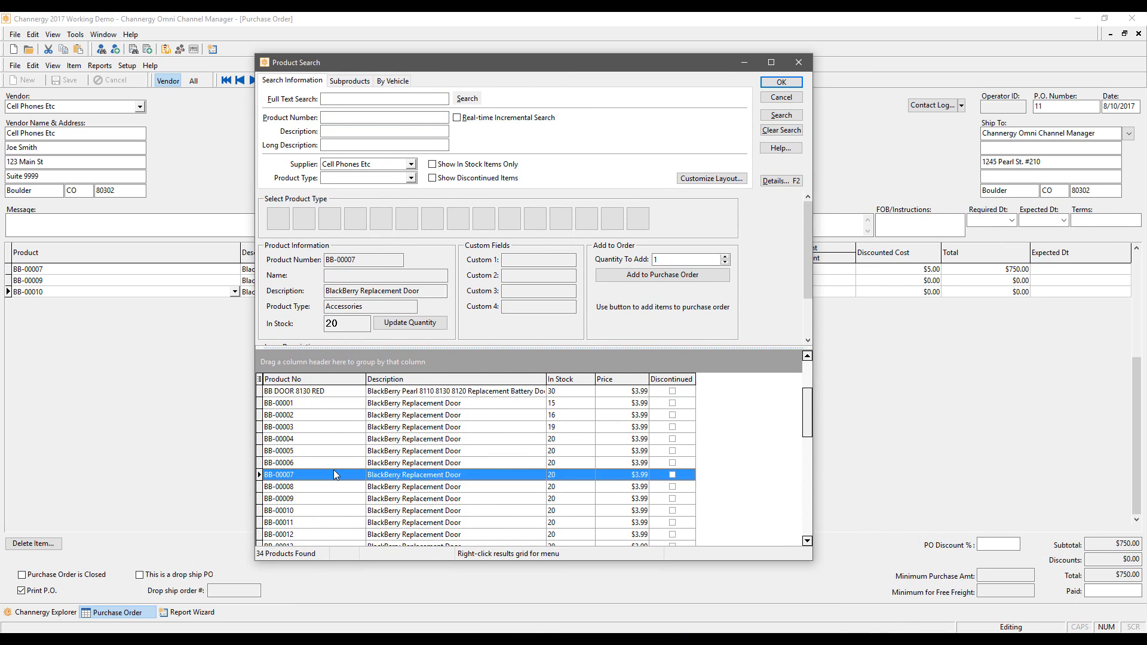
right_click(334, 469)
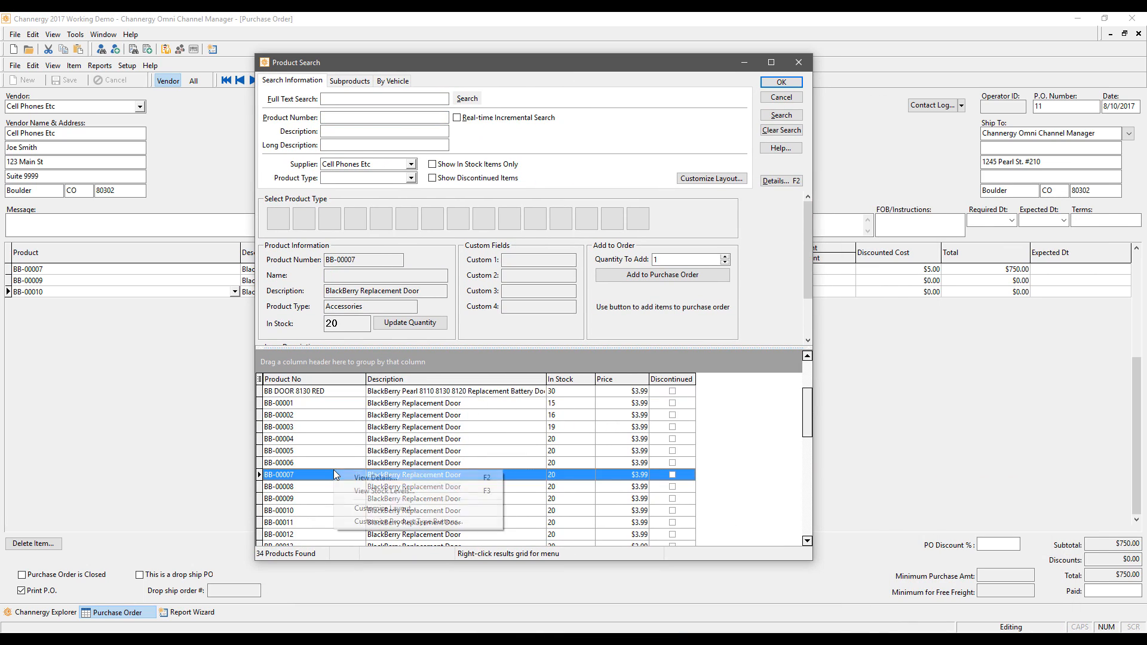
left_click(369, 479)
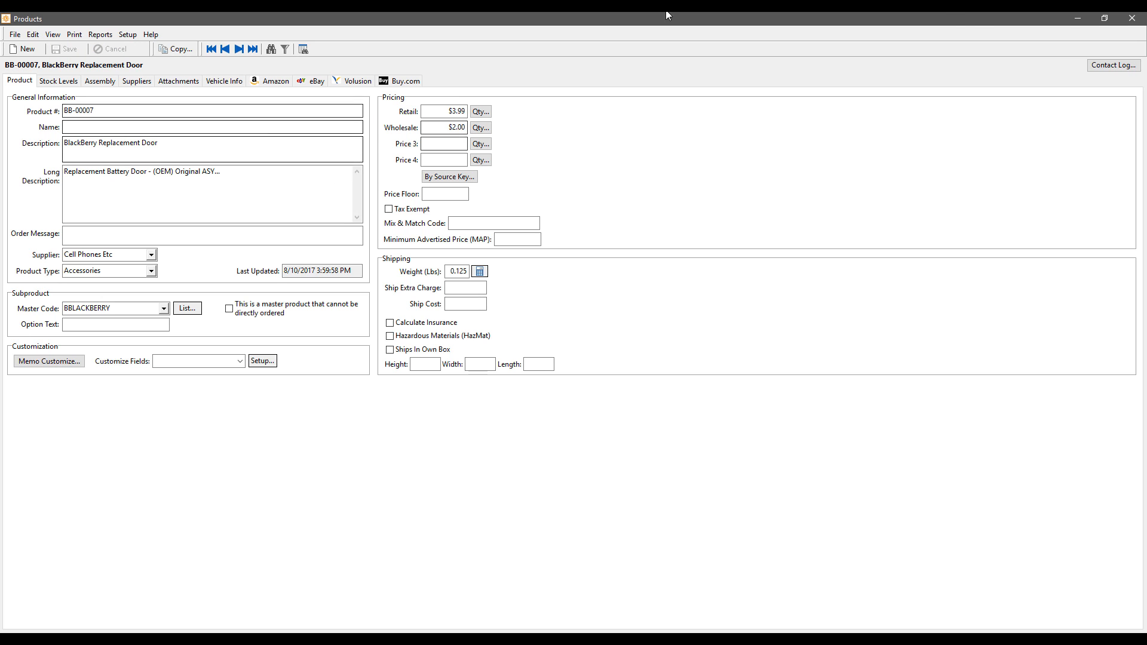
left_click(1105, 18)
left_click_drag(637, 120, 747, 124)
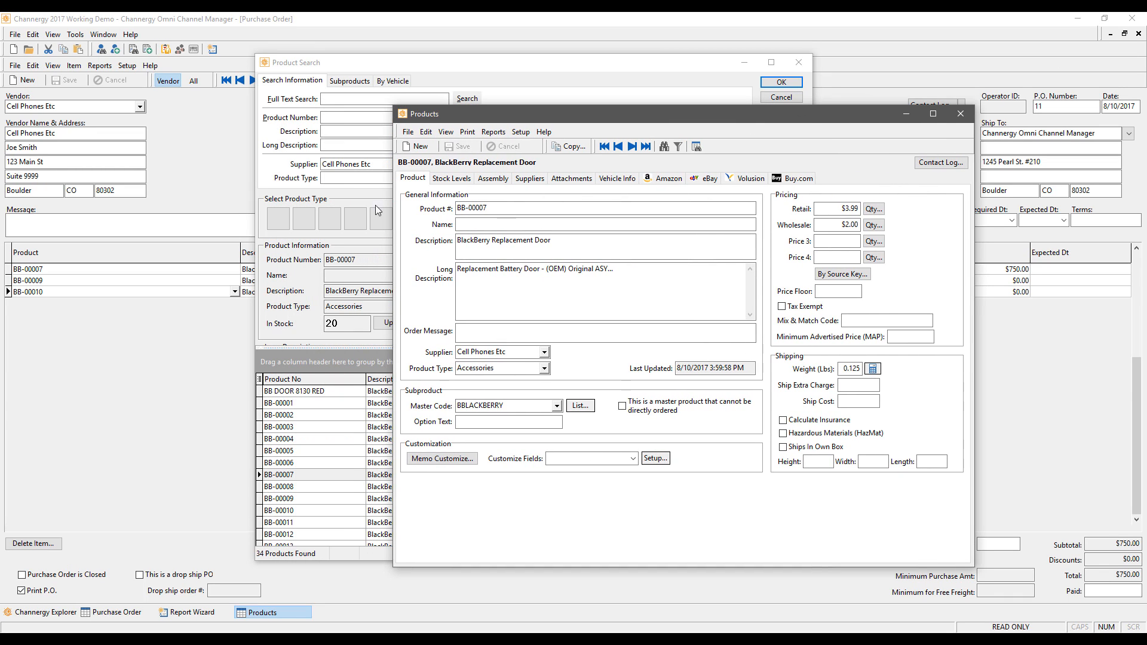
left_click(451, 178)
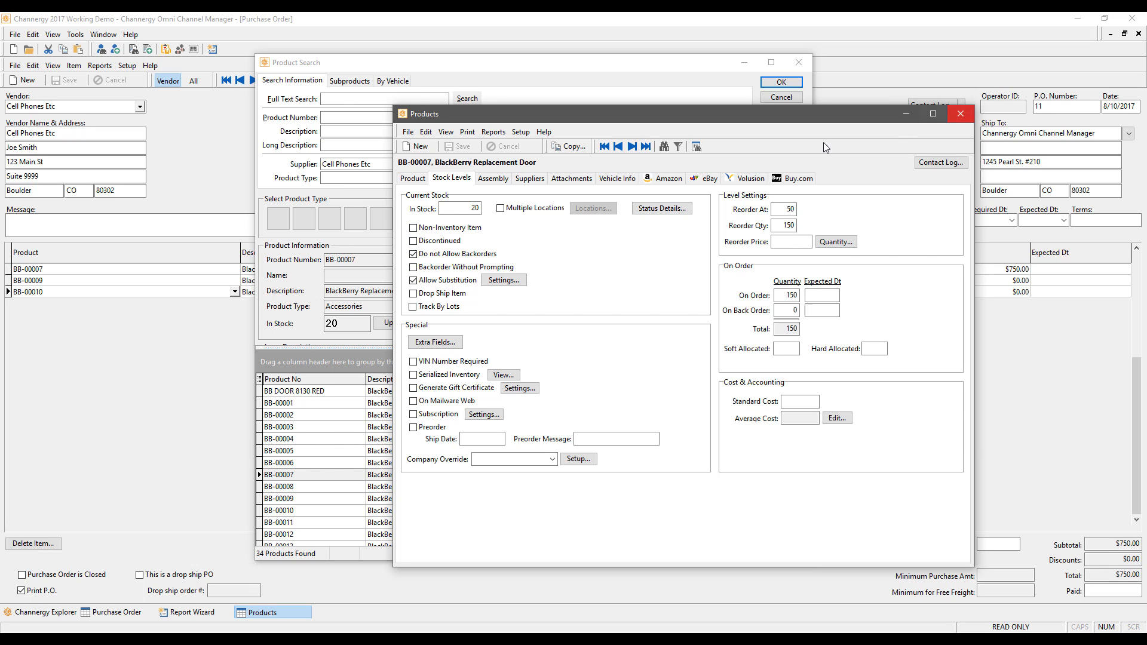
left_click(572, 180)
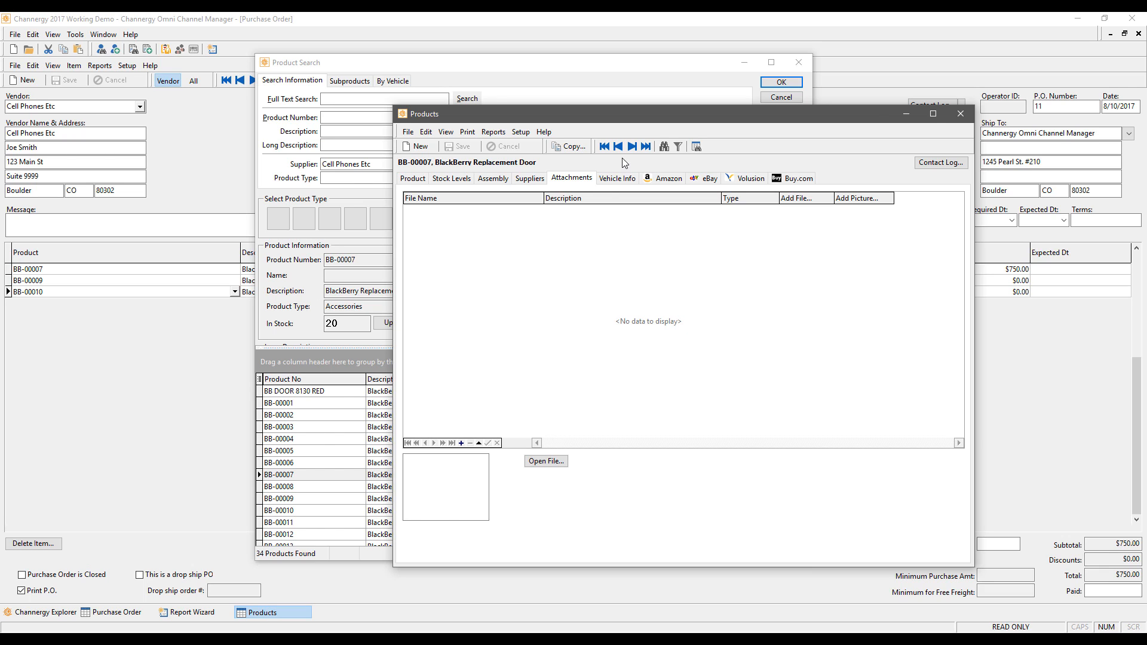
left_click(955, 116)
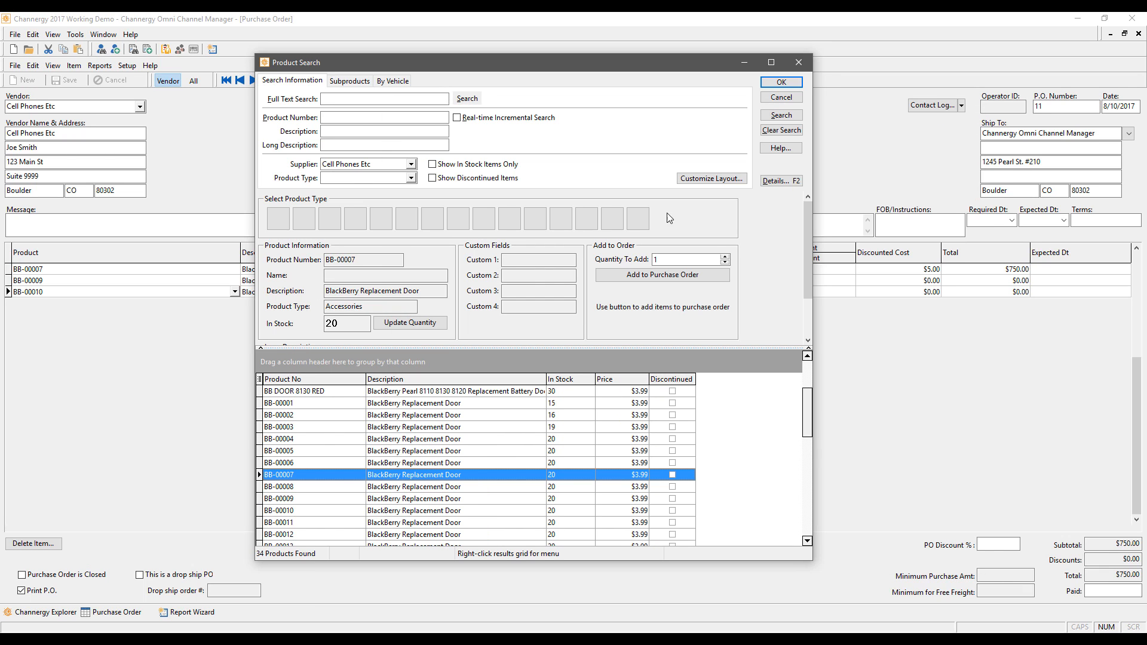
left_click(780, 84)
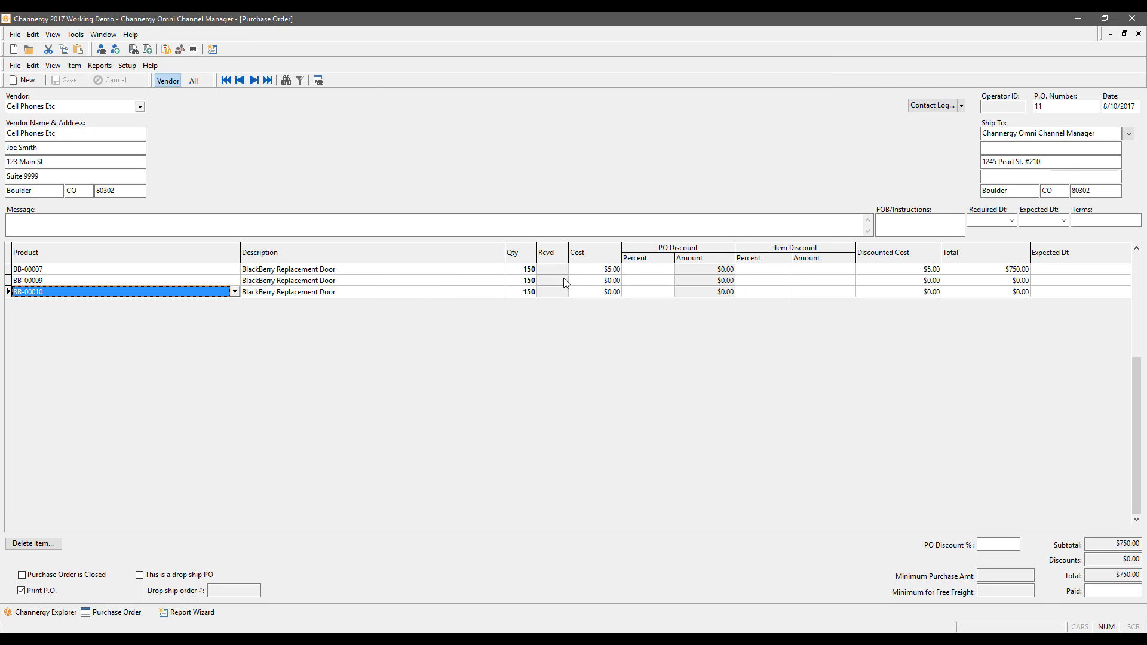
Set the cost of the BB-00007 line to $6.00 and its PO discount to 10 percent
left_click(600, 270)
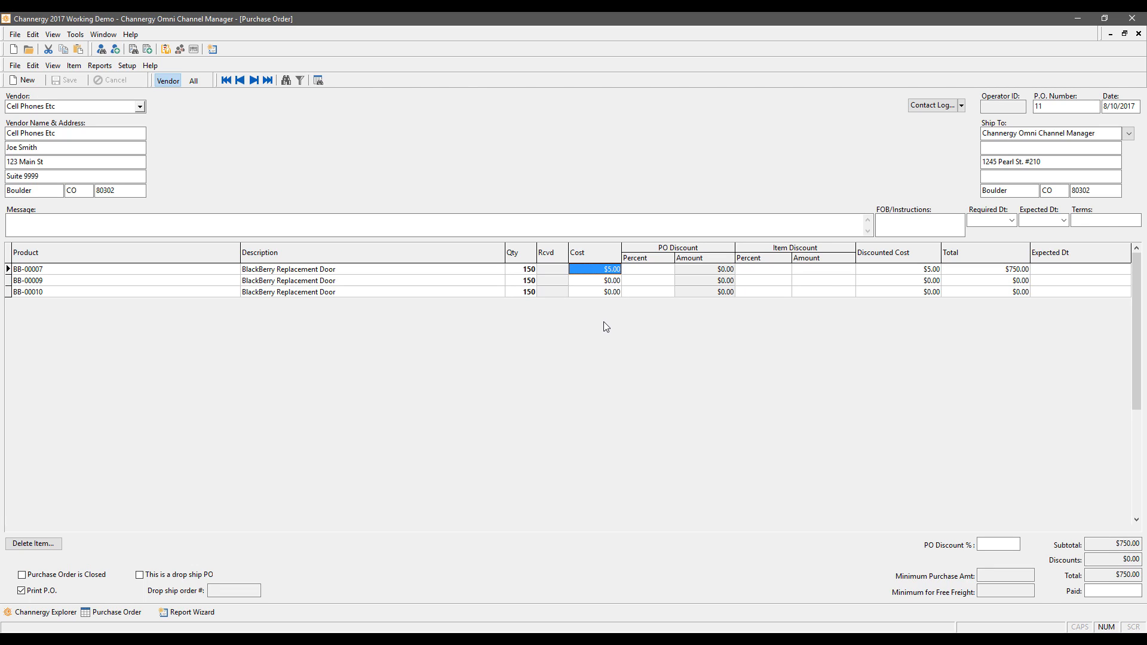
type("6")
key("Return")
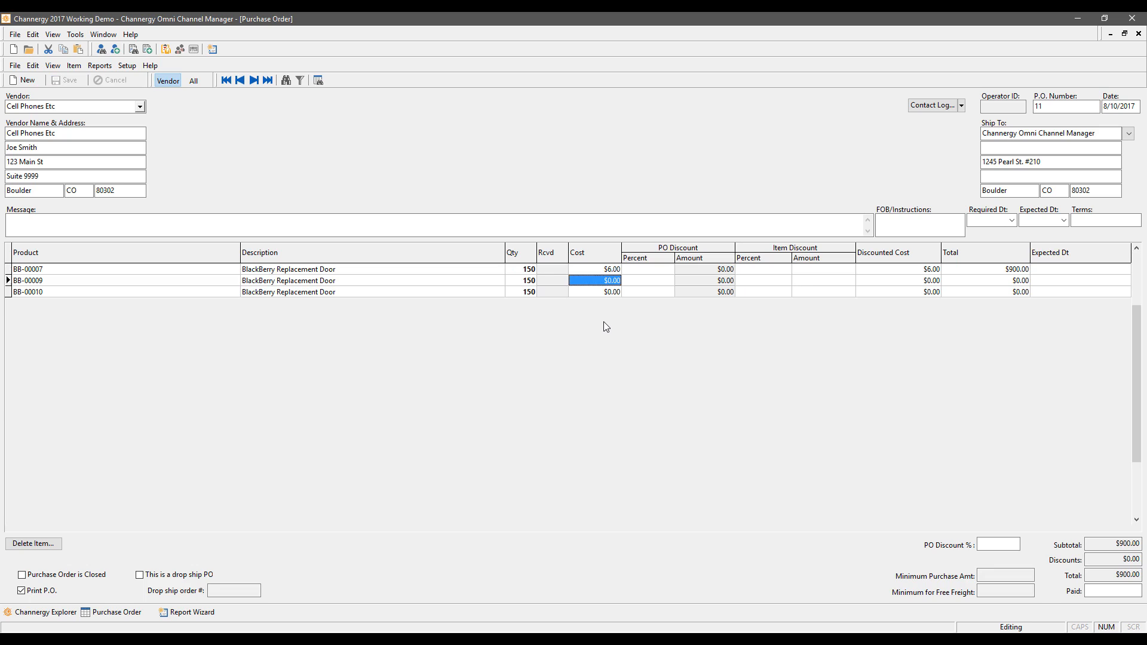
key("Tab")
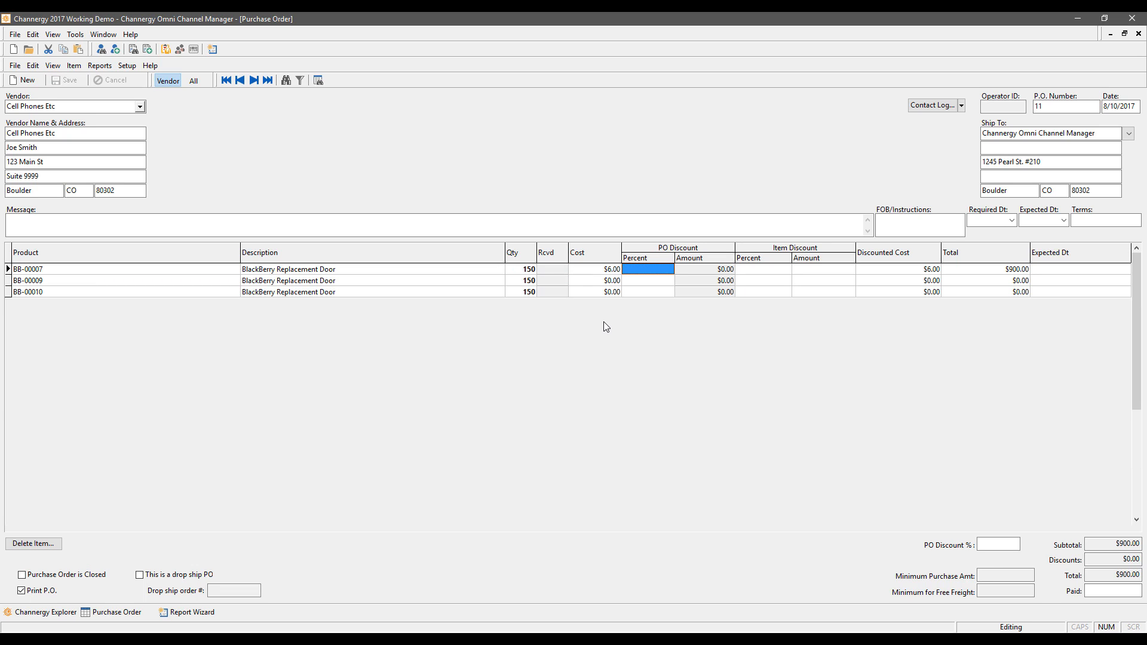
type("10")
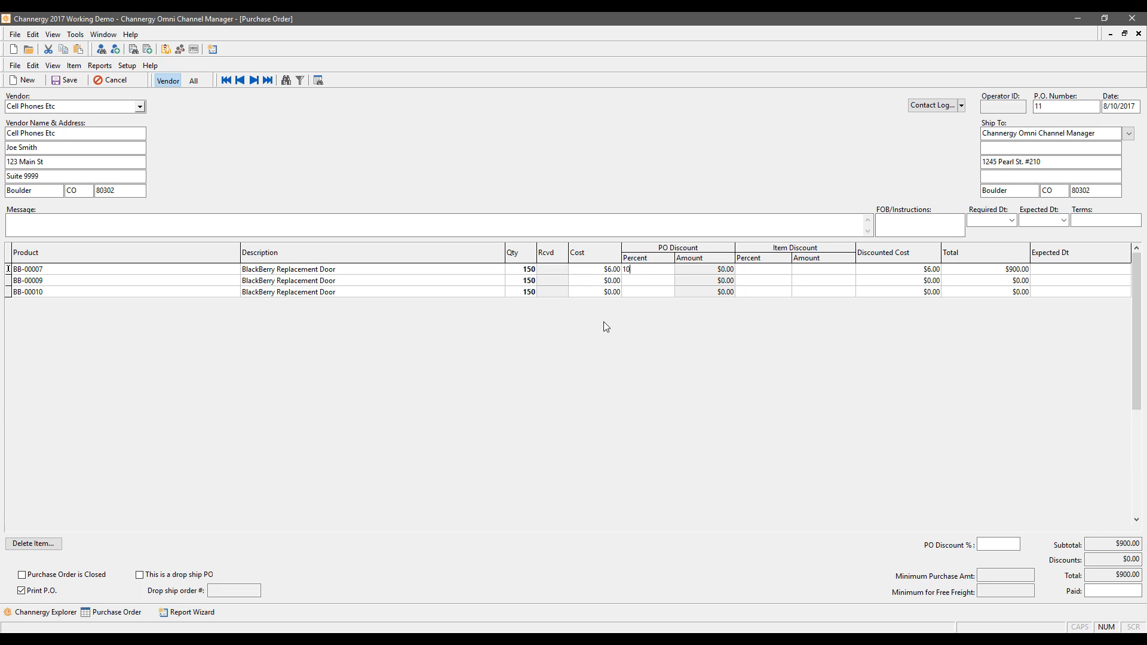
key("Return")
key("Up")
key("Tab")
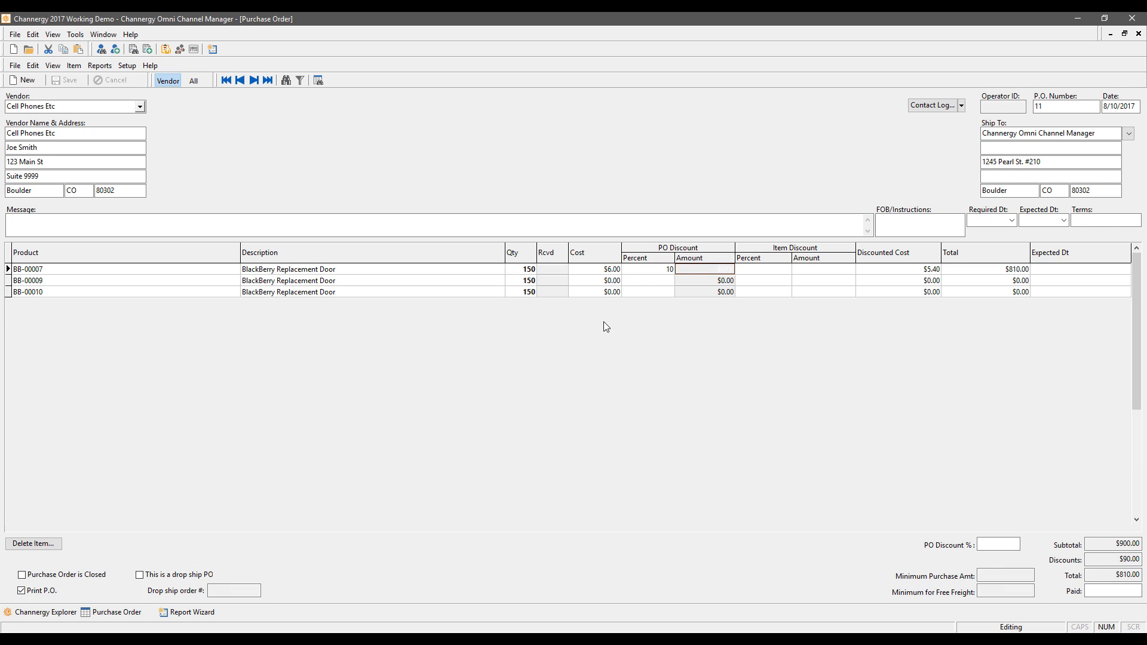
key("Tab")
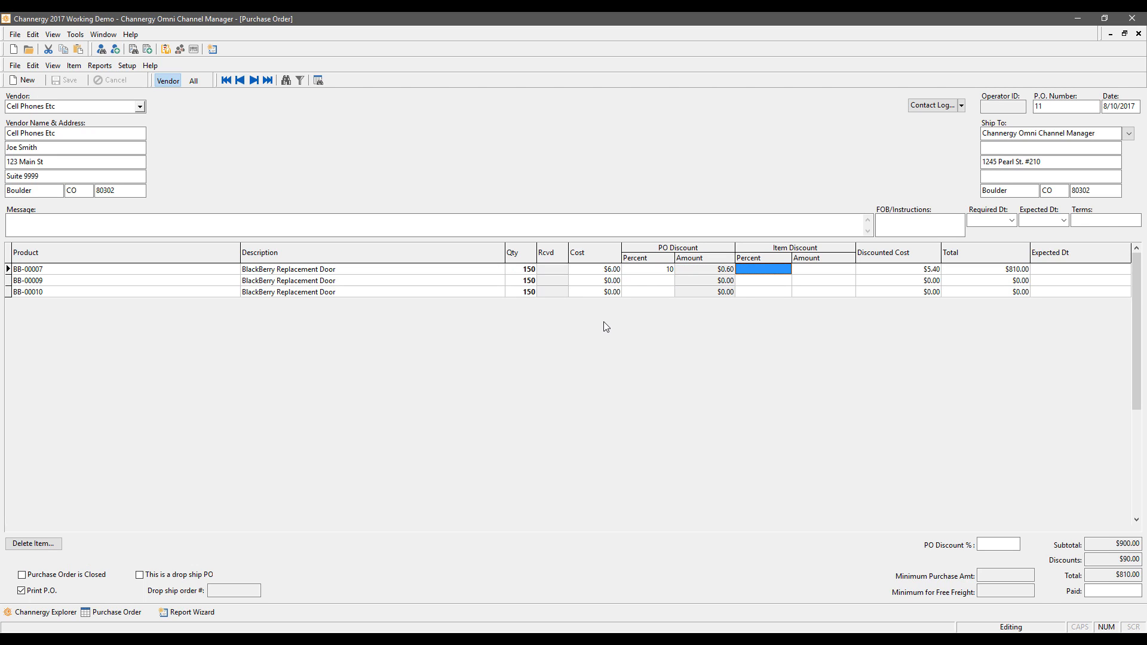
Examine the PO discount and item discount fields of the BB-00007 line
key("shift+Tab")
key("shift+Tab")
key("Tab")
key("Tab")
key("Tab")
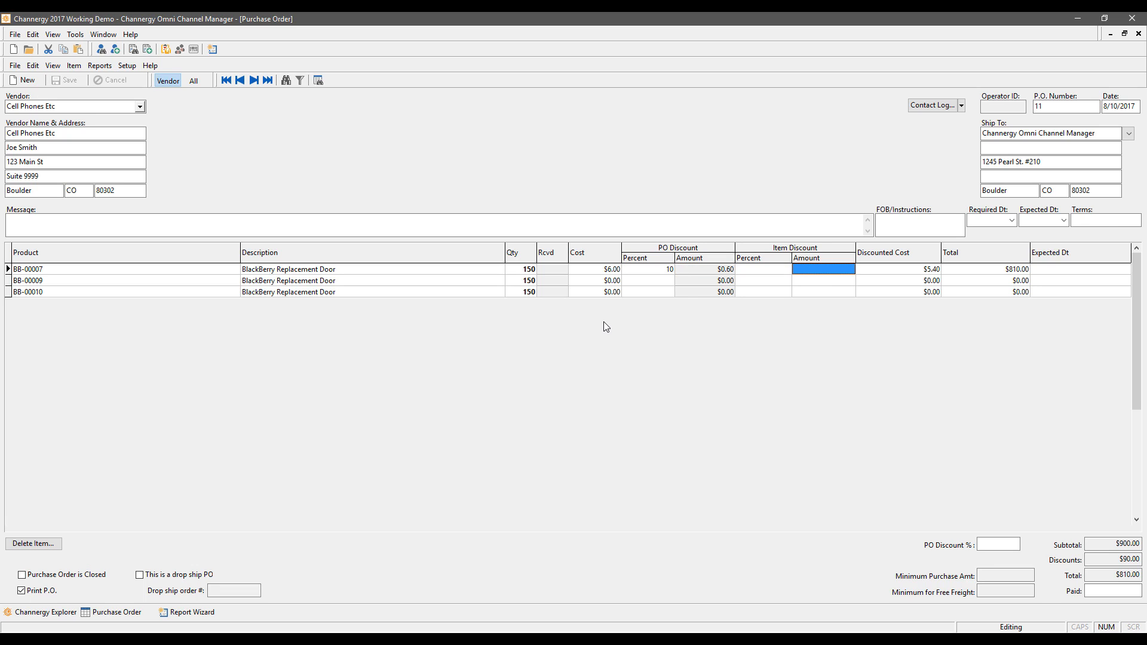
key("shift+Tab")
key("shift+Tab")
key("shift+Tab")
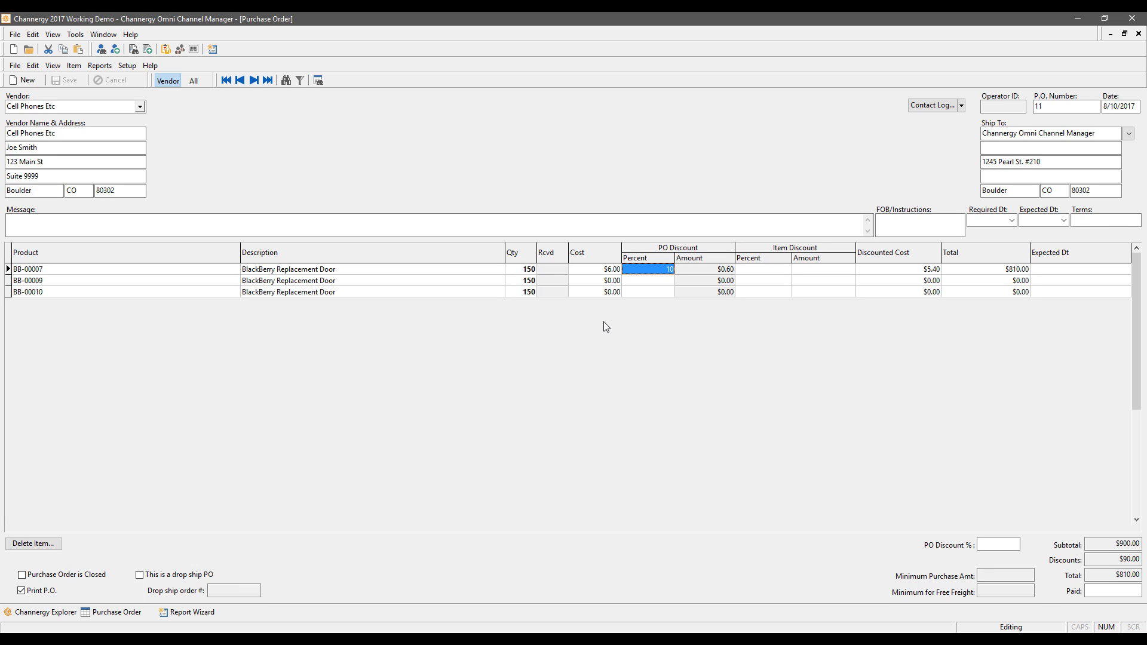
Set the PO discount of the BB-00009 line to 10 percent
key("Down")
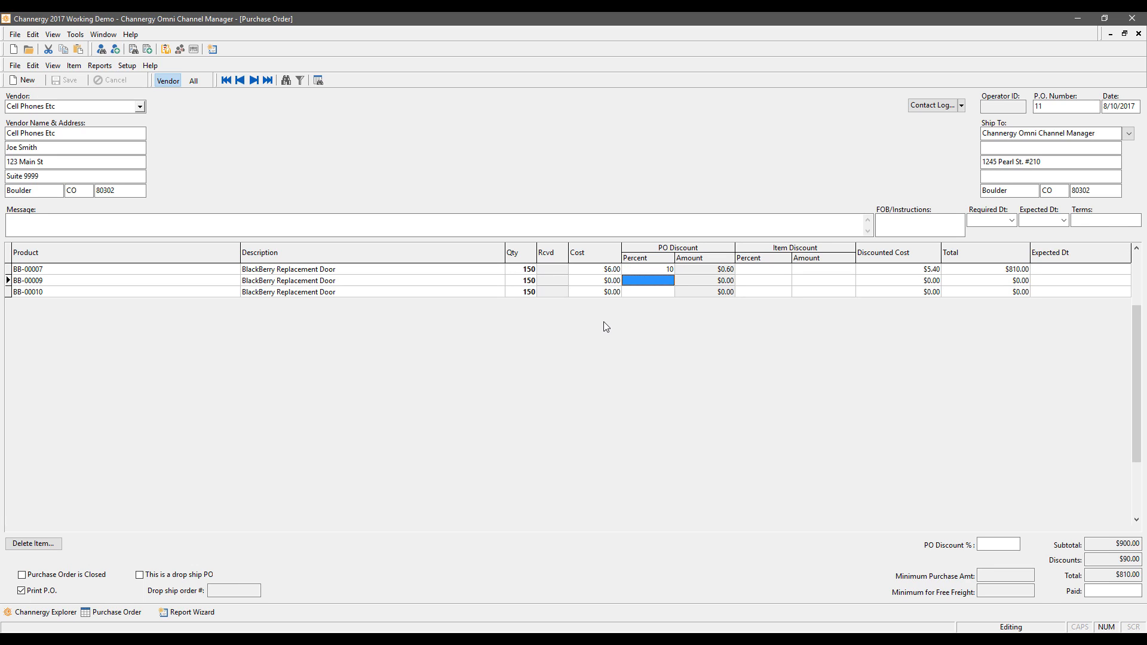
type("10")
key("Down")
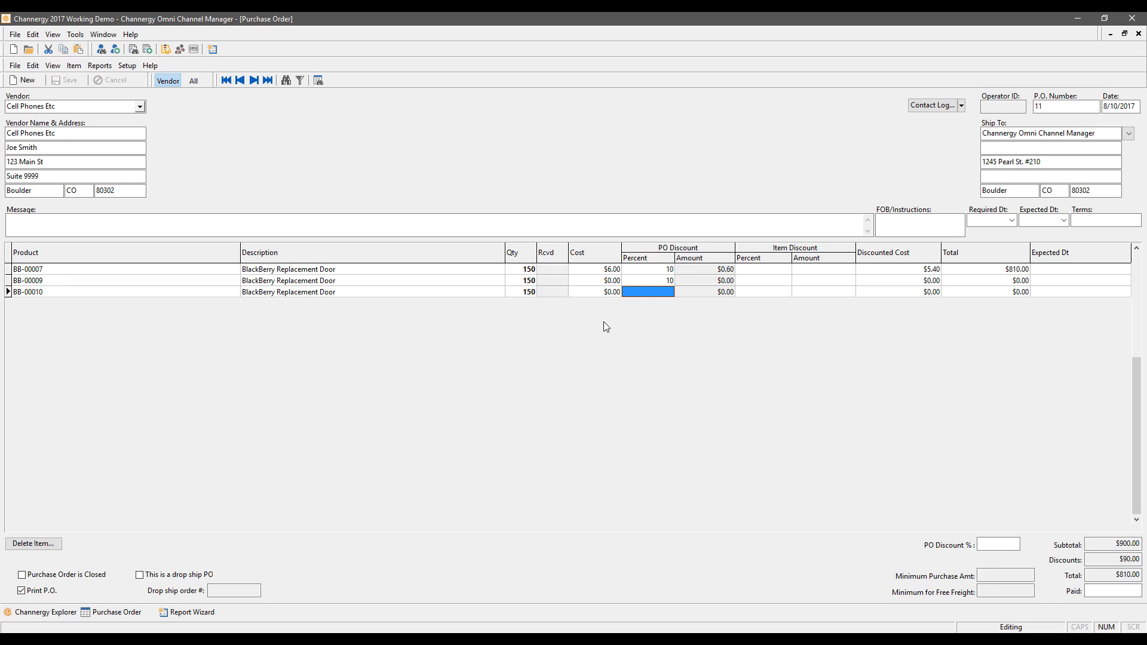
Set the BB-00010 line's PO discount to 10 percent and the BB-00007 line's item discount to 15 percent
type("10")
key("Up")
key("Up")
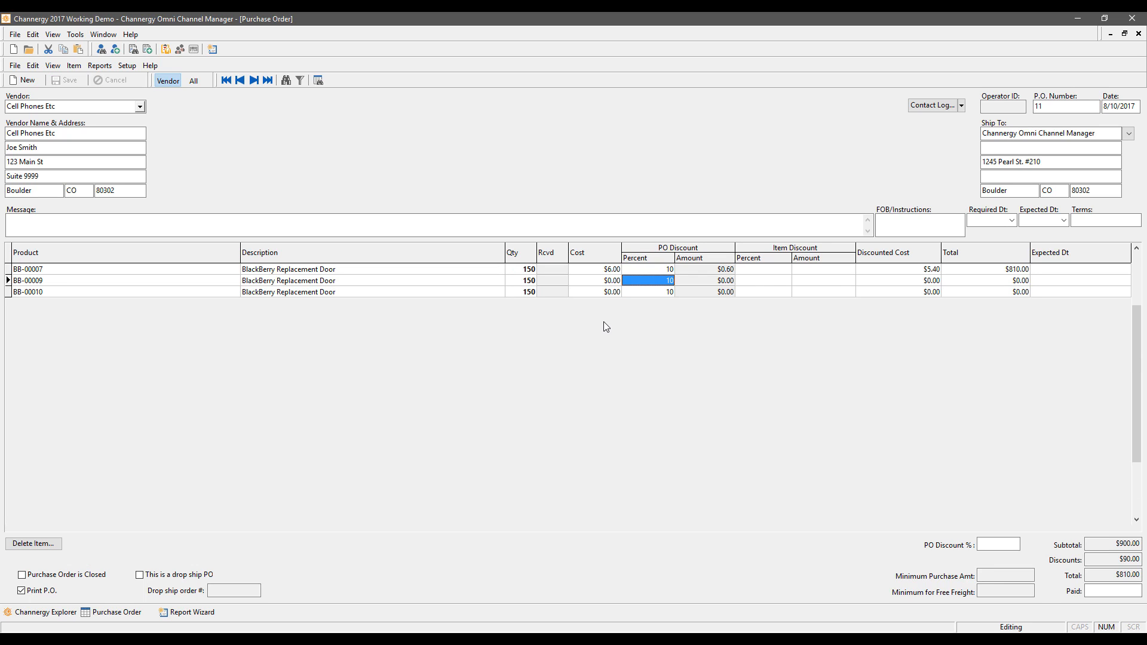
key("Tab")
key("Tab")
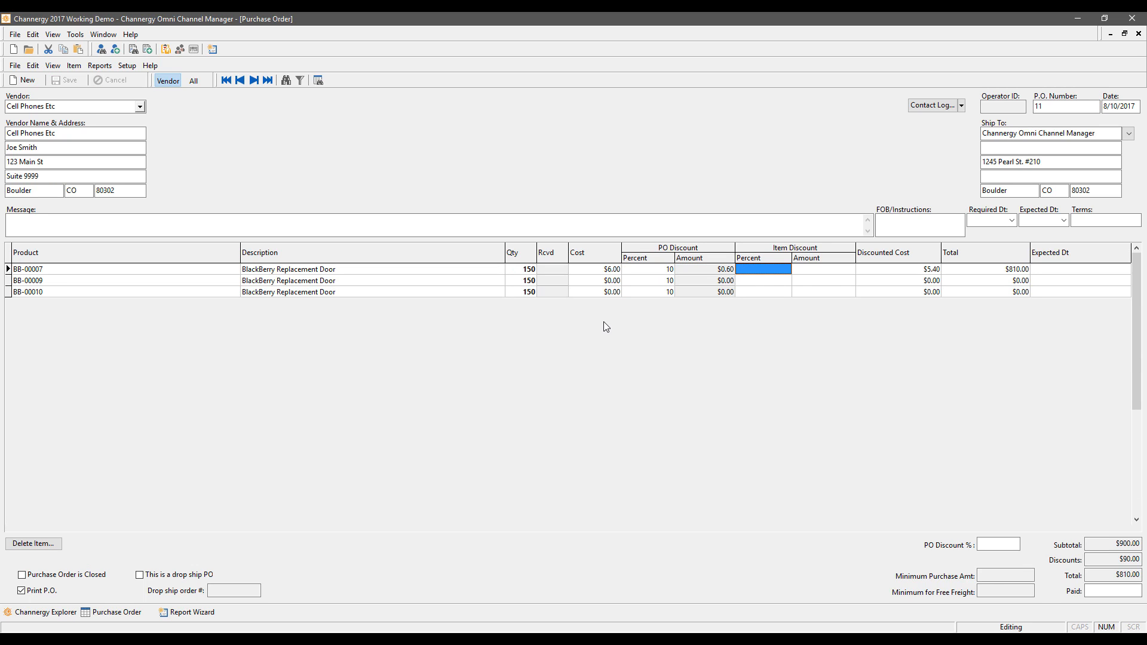
type("15")
key("Down")
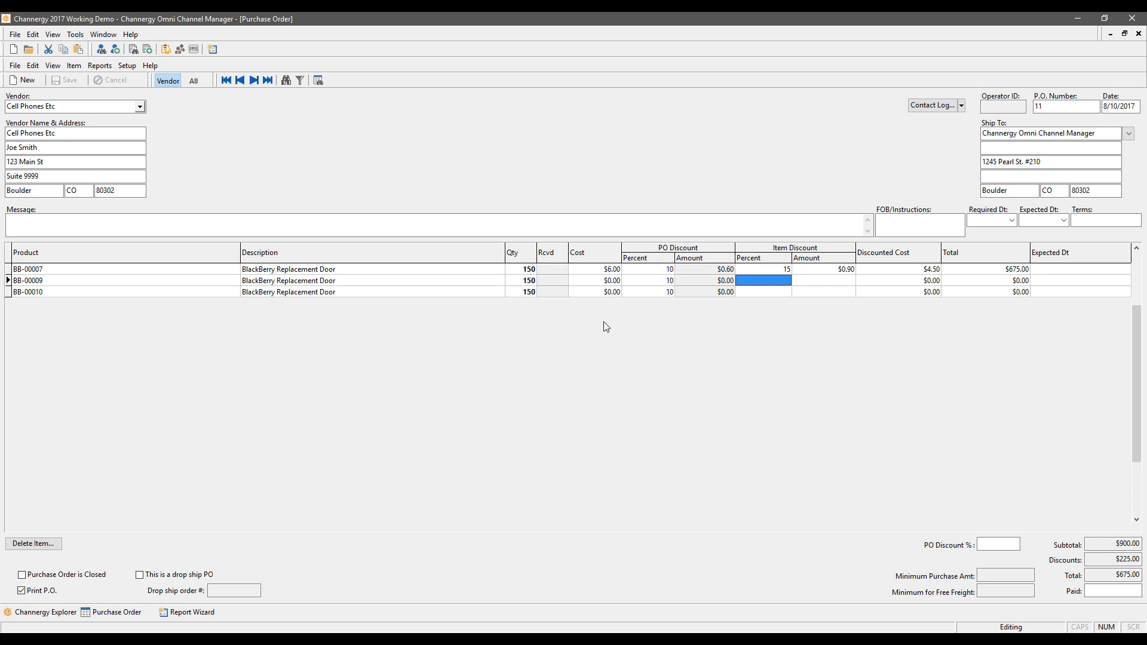
Set the PO discount of the BB-00007 line to 0 percent and examine its item discount and cost fields
key("Up")
key("shift+Tab")
key("shift+Tab")
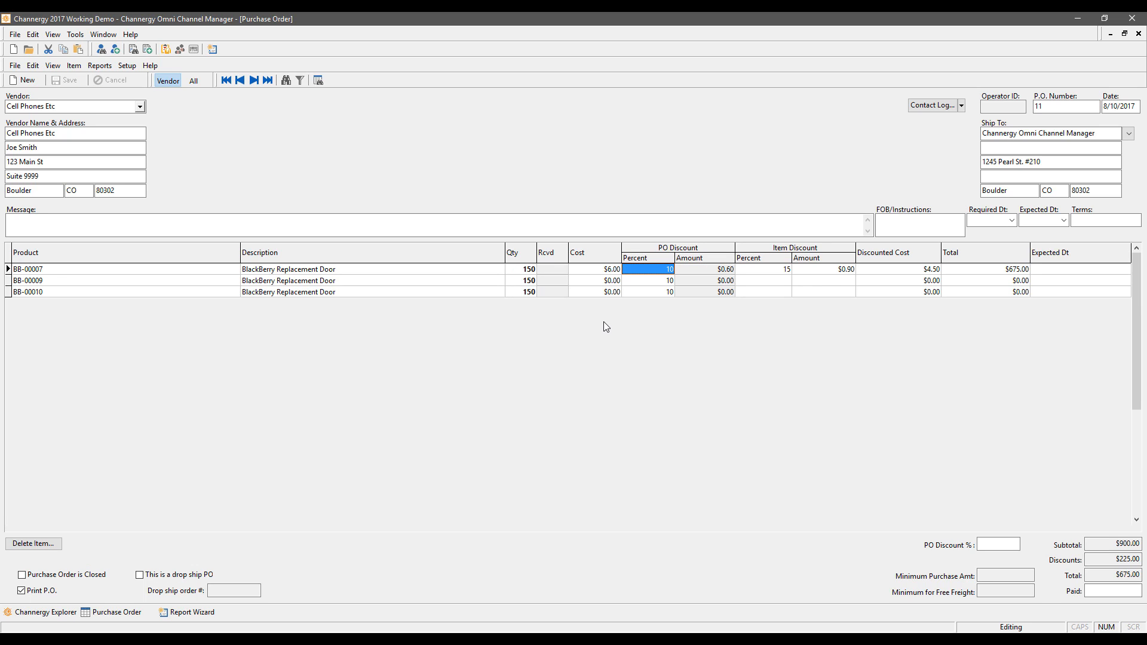
type("0")
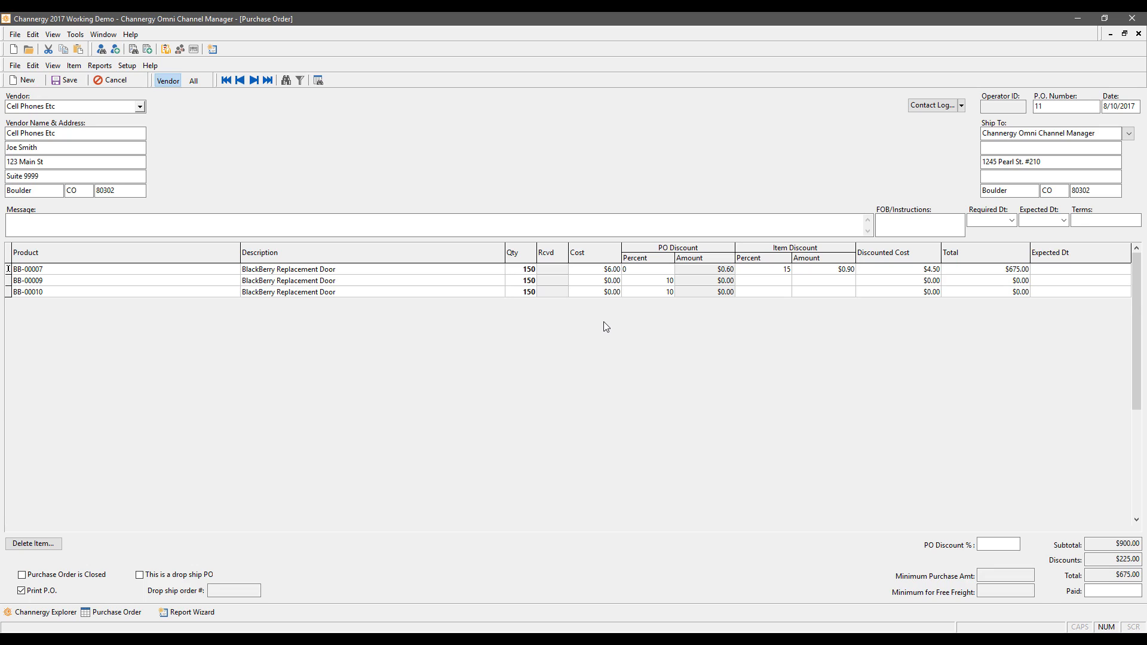
key("Down")
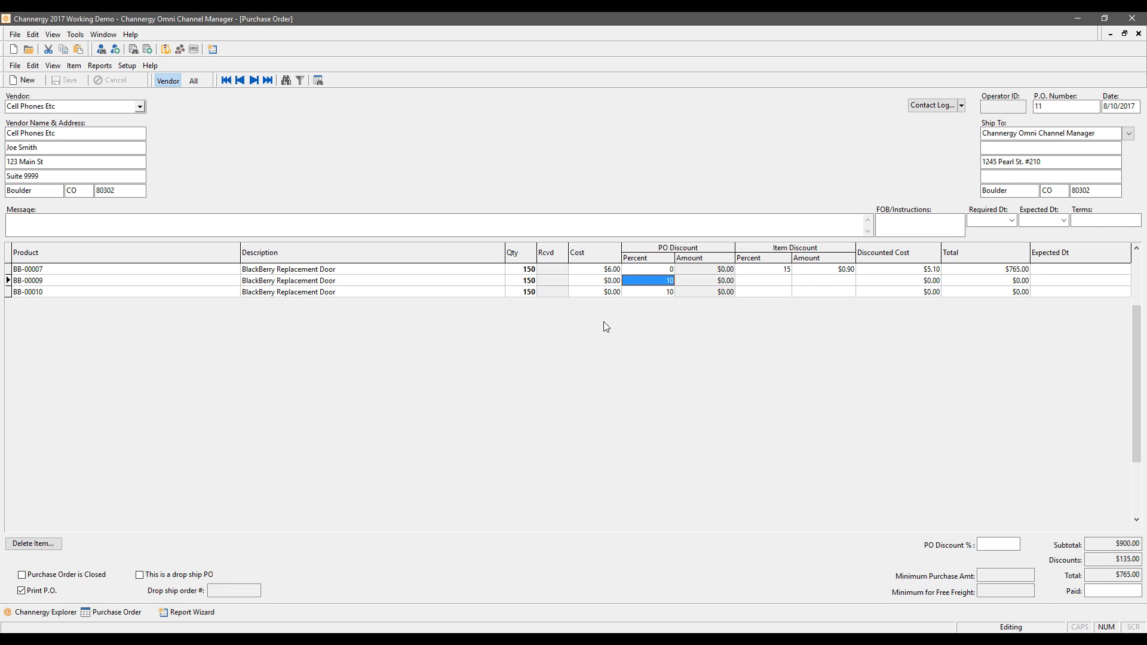
key("Up")
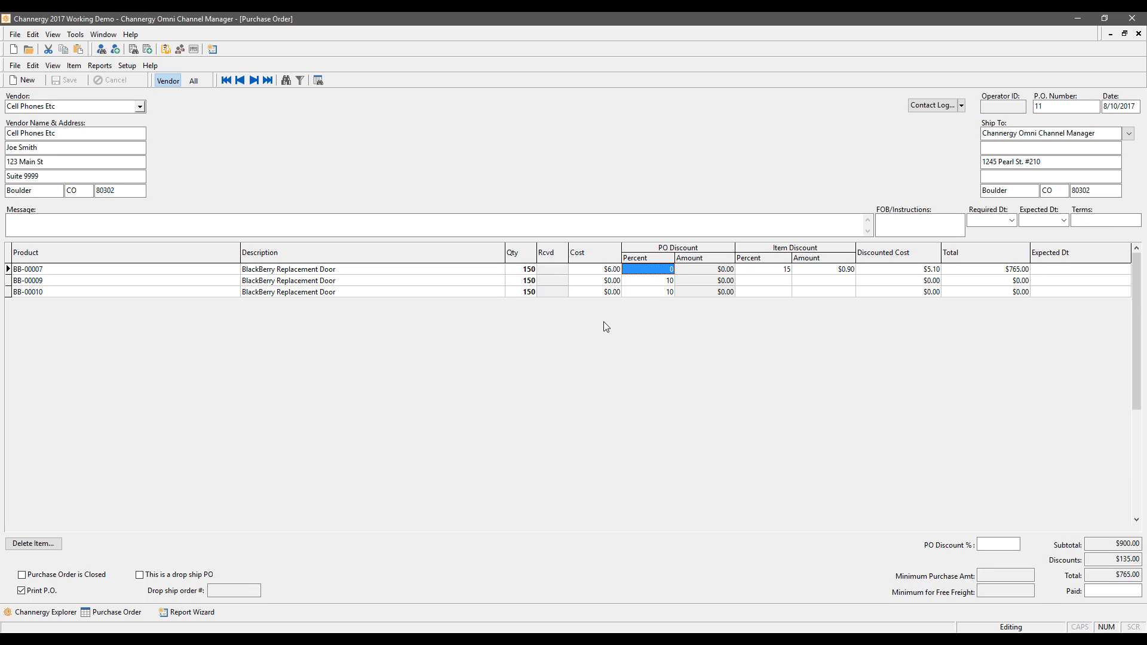
key("Tab")
key("Tab")
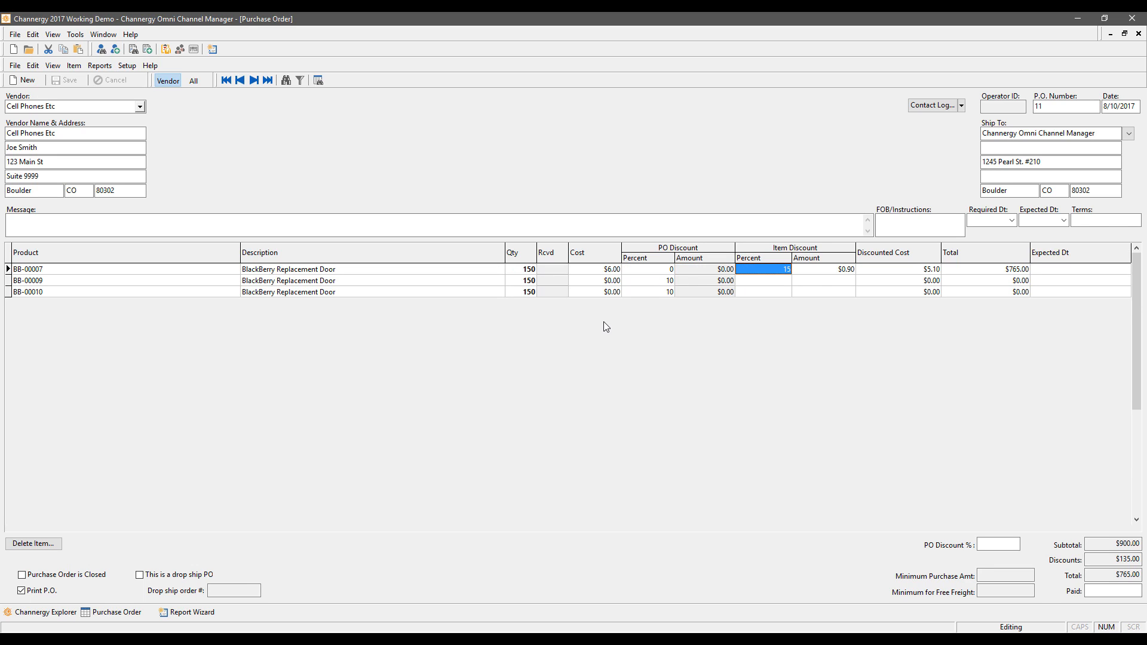
key("Tab")
key("Tab")
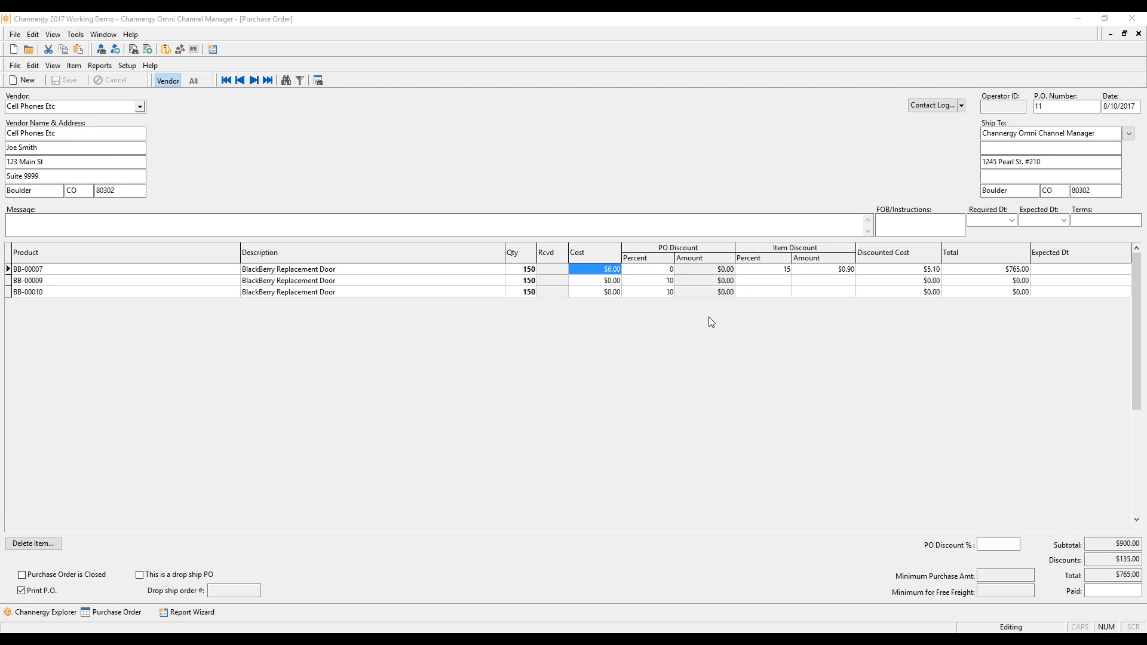
Set the PO discount of the BB-00007 line back to 10 percent
left_click(668, 272)
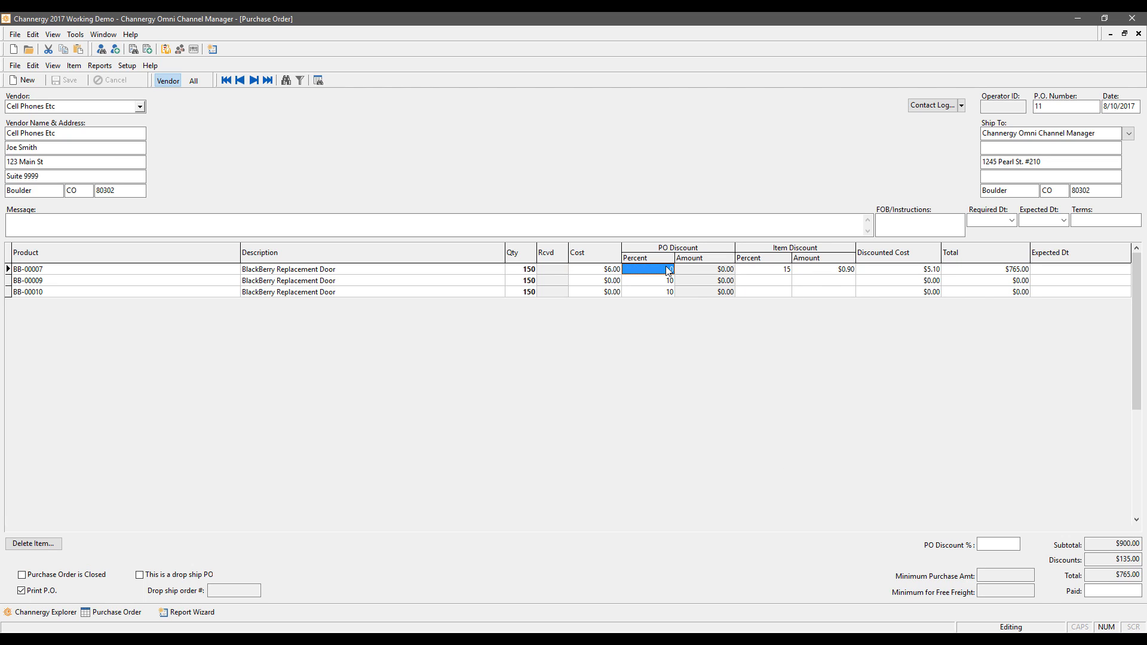
type("10")
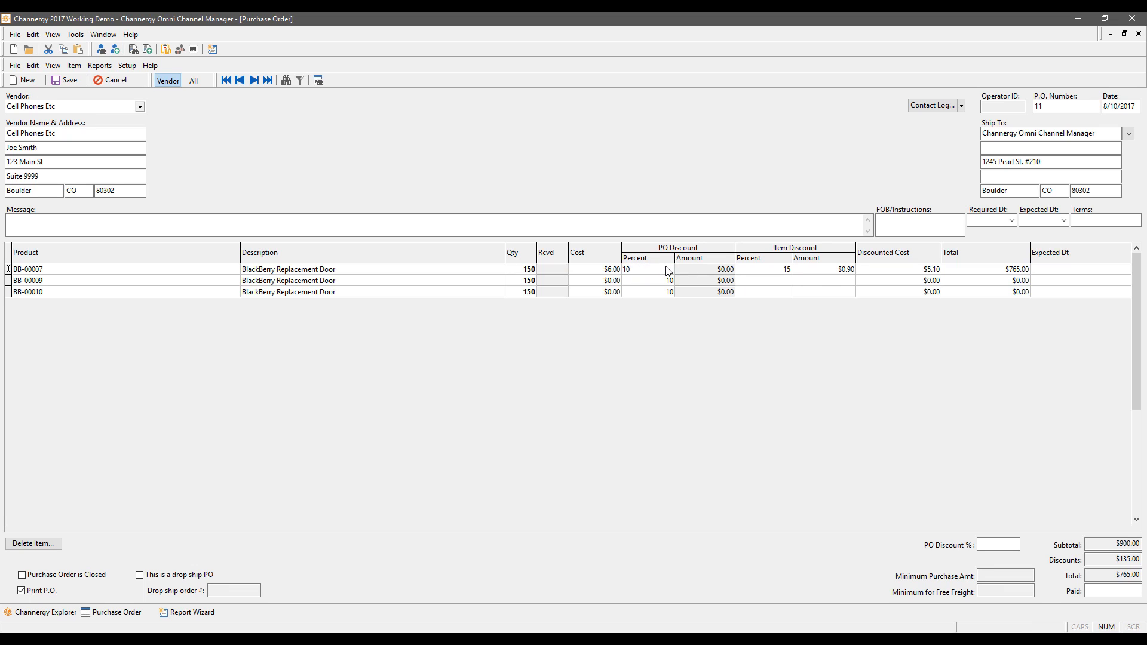
key("Down")
key("Up")
key("Right")
key("Right")
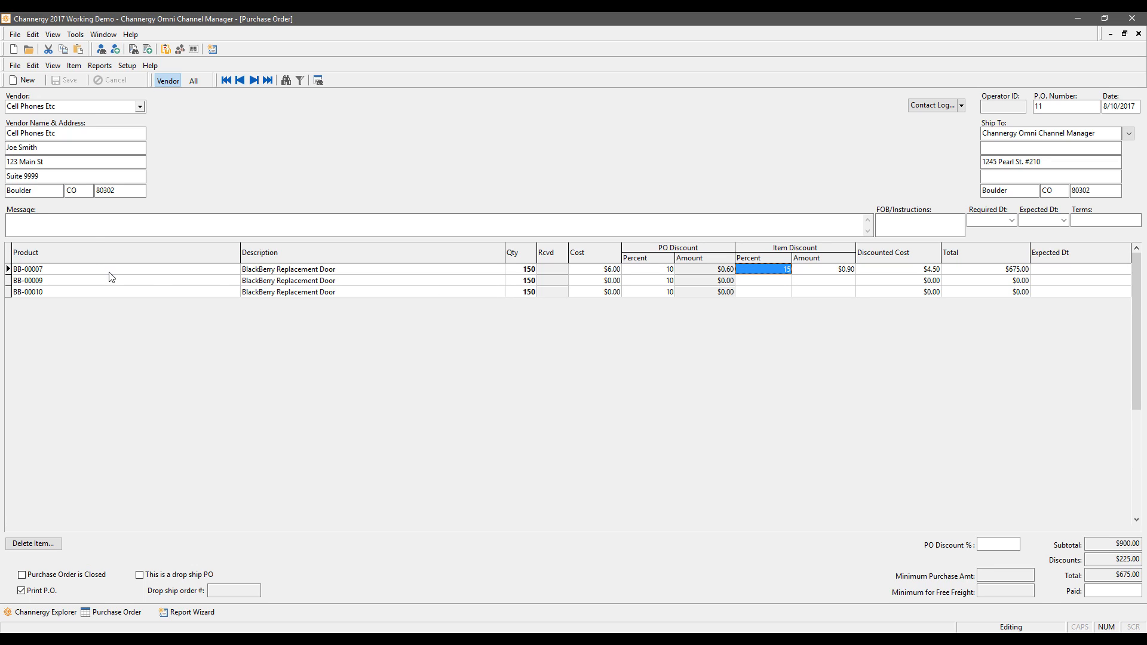
Enter "Hi" as the purchase order's message
left_click(98, 222)
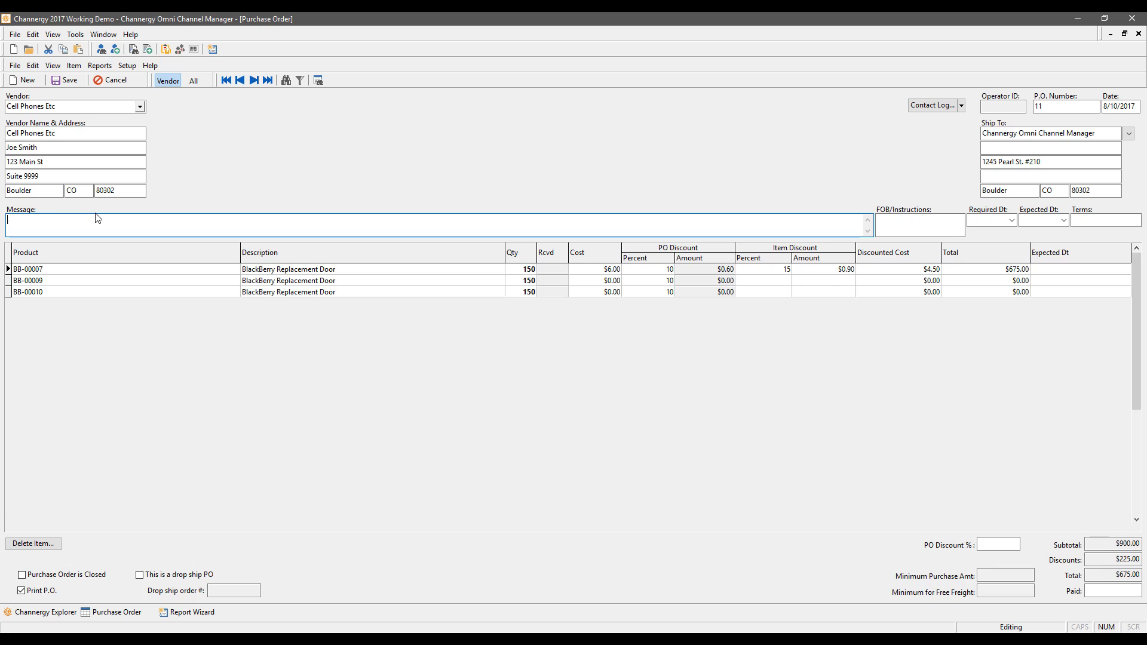
type("Hi")
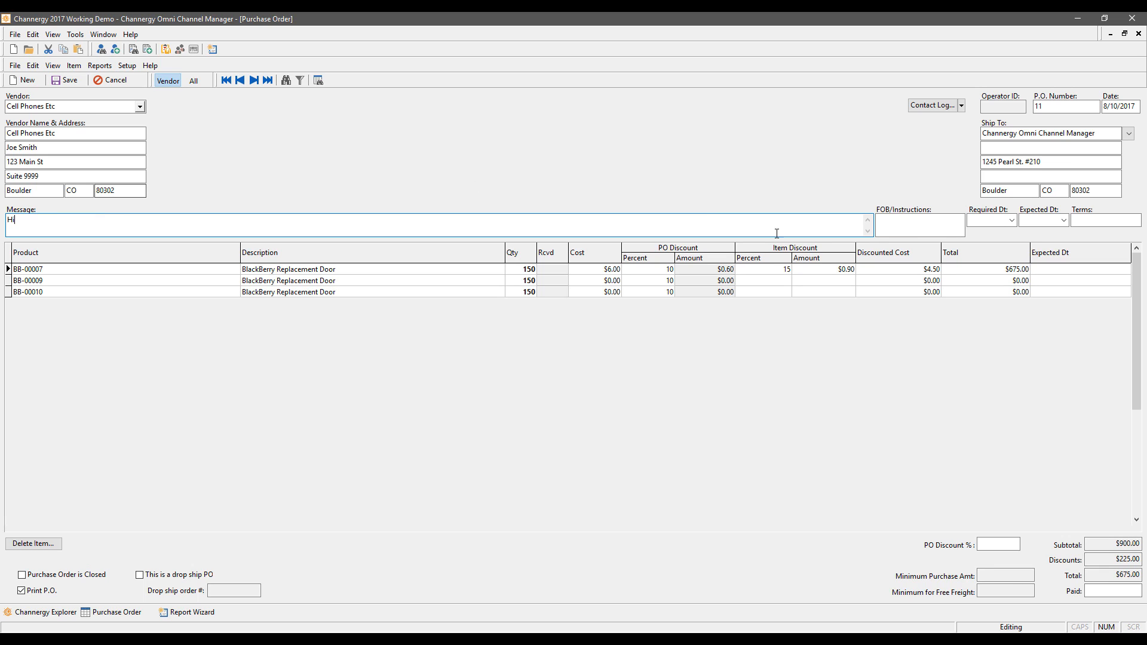
left_click(899, 225)
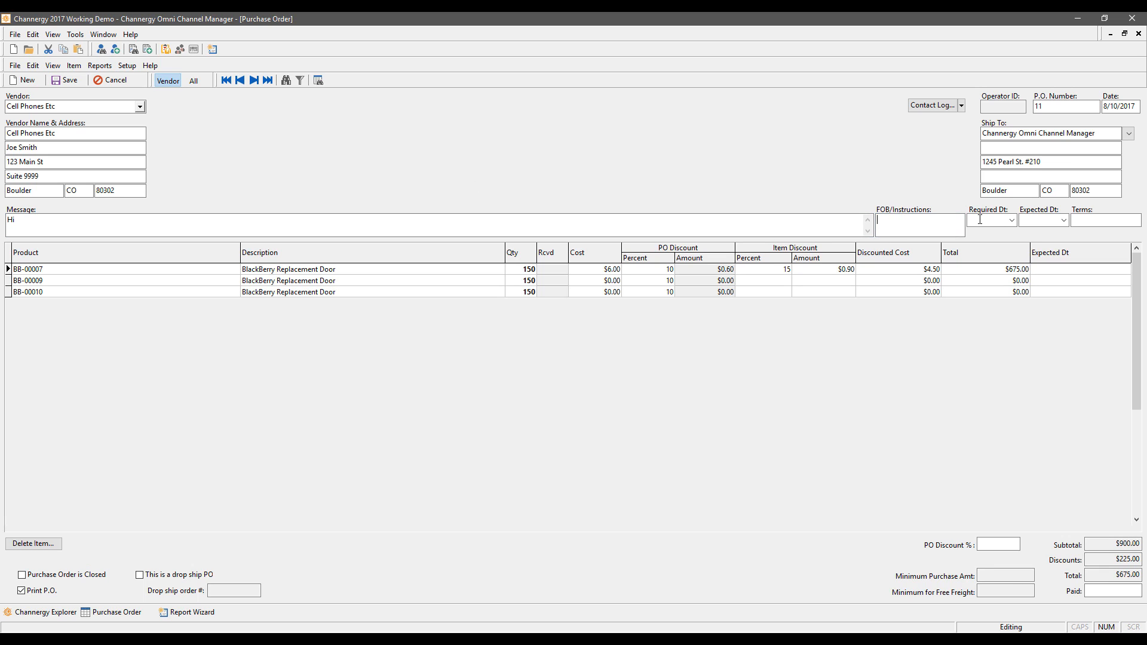
Set the required and expected dates to 8/17/2017 and apply the expected date to all line items
left_click(1012, 220)
left_click(1026, 277)
left_click(1064, 220)
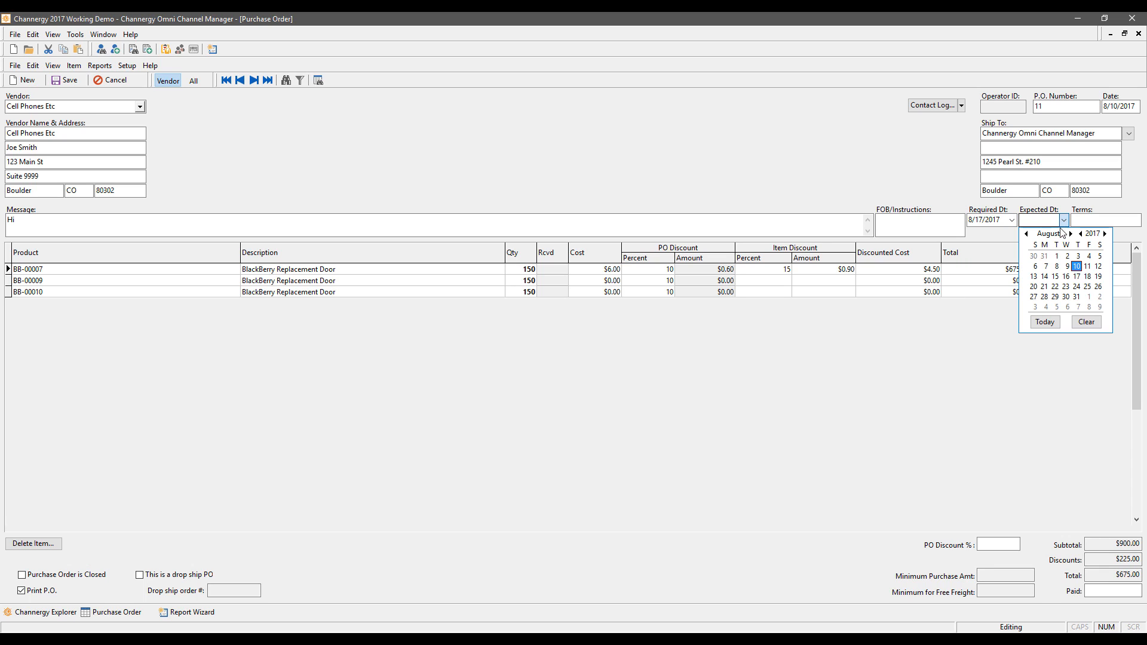
left_click(1076, 277)
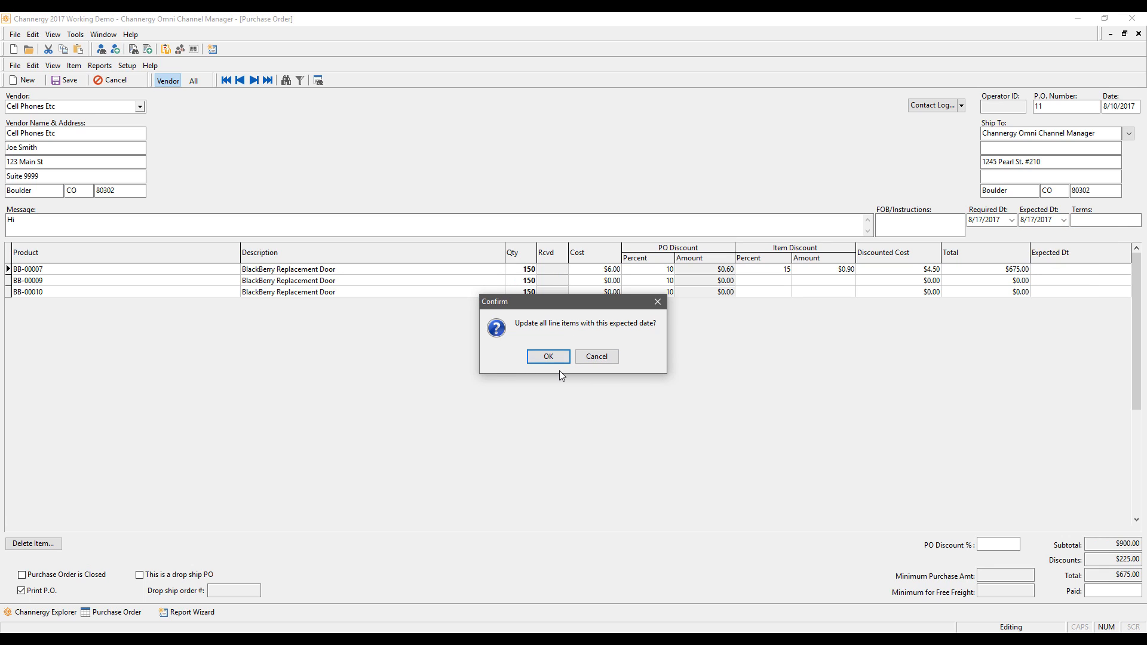
left_click(568, 355)
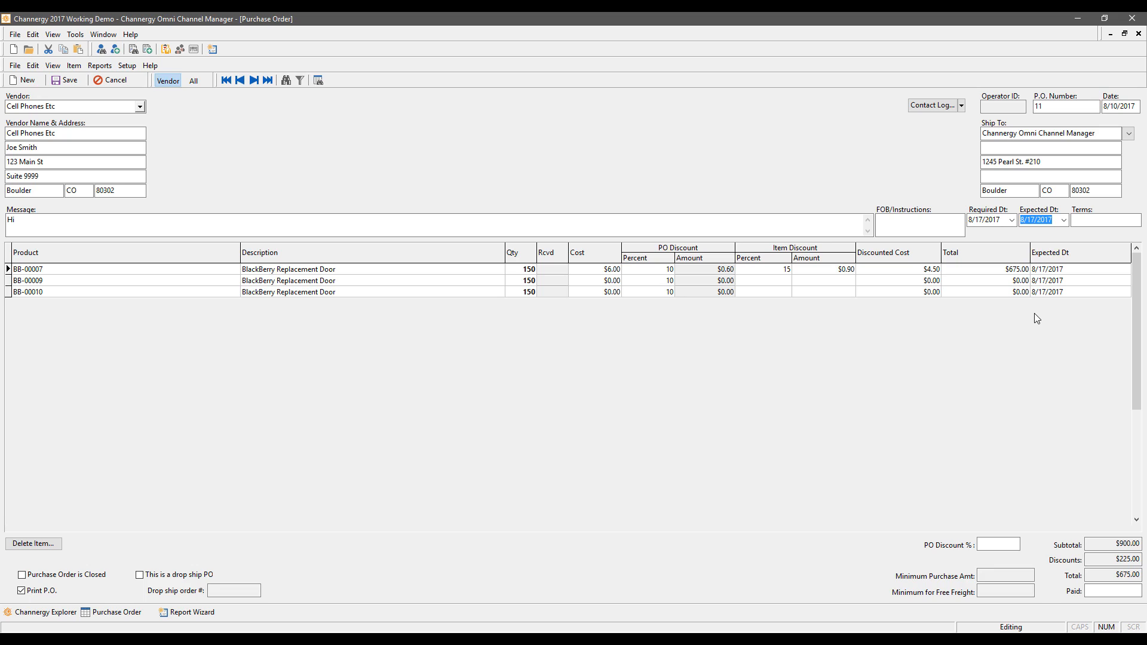
left_click(261, 272)
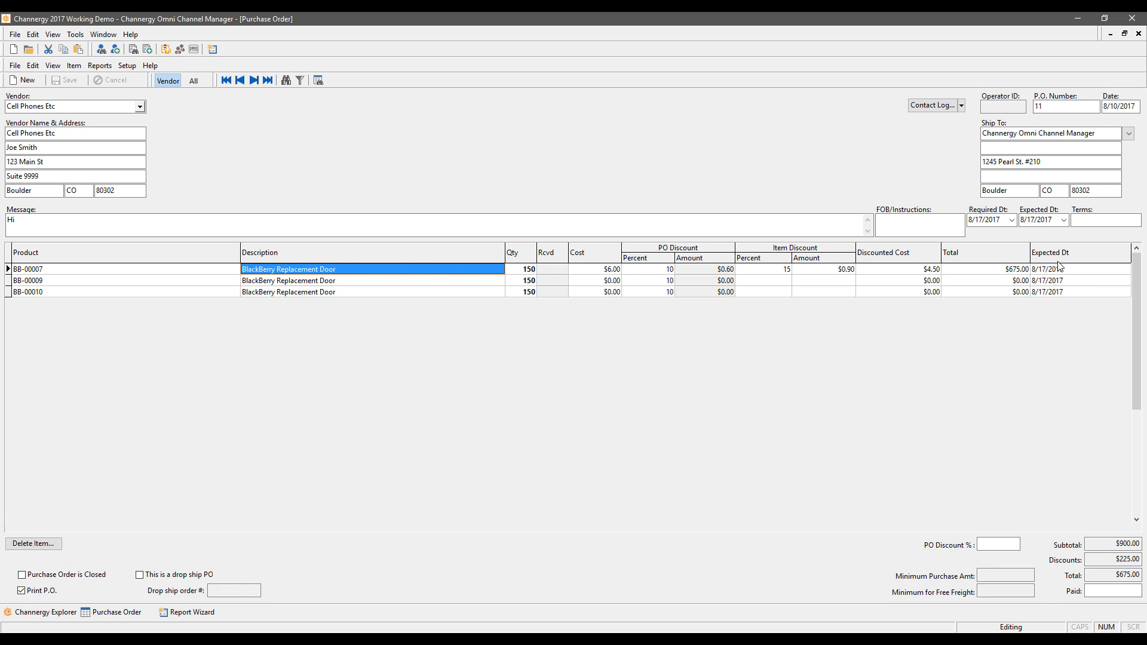
Bring up the Products to Reorder report preview, examine its reorder thresholds and quantities, and return to the purchase order
mouse_move(192, 614)
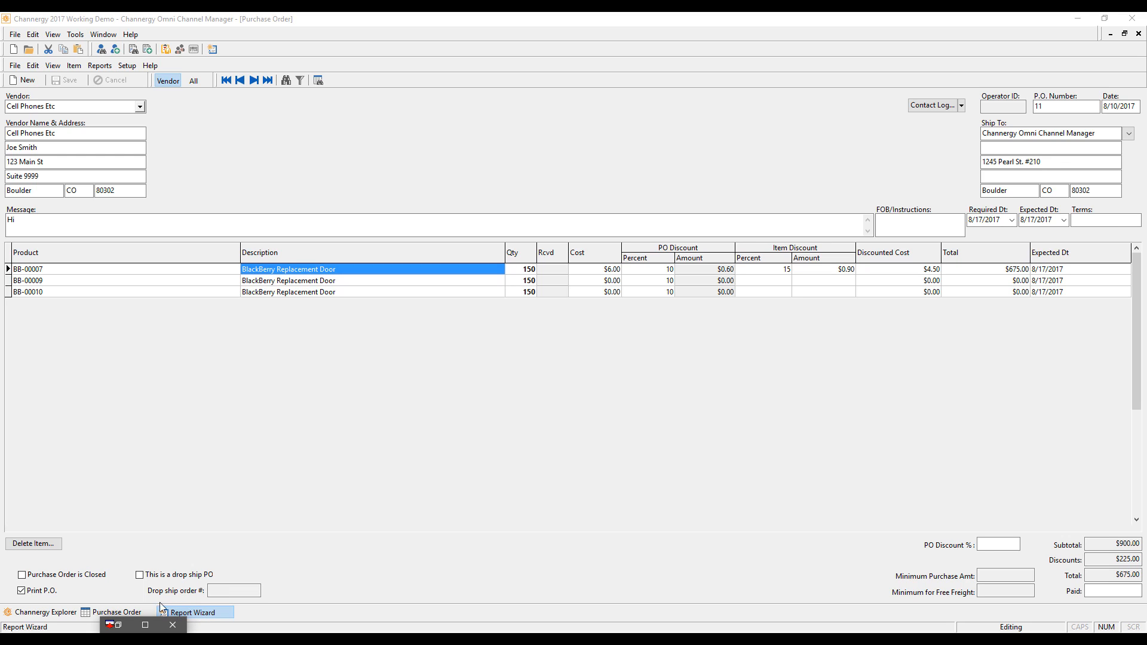
left_click(125, 623)
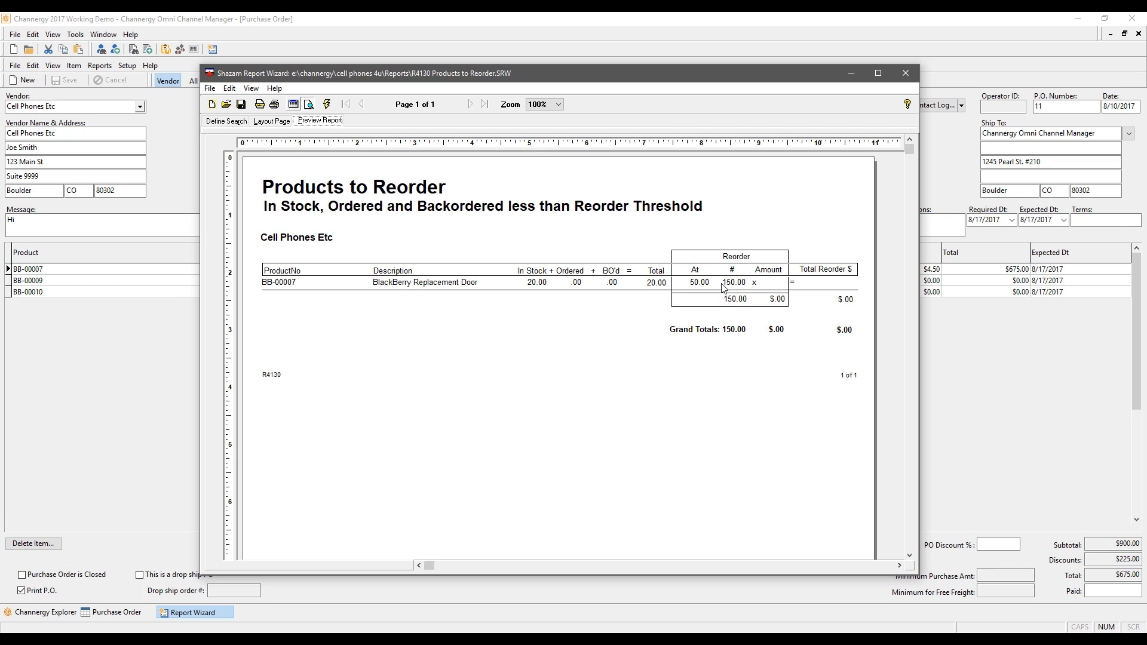
left_click(872, 31)
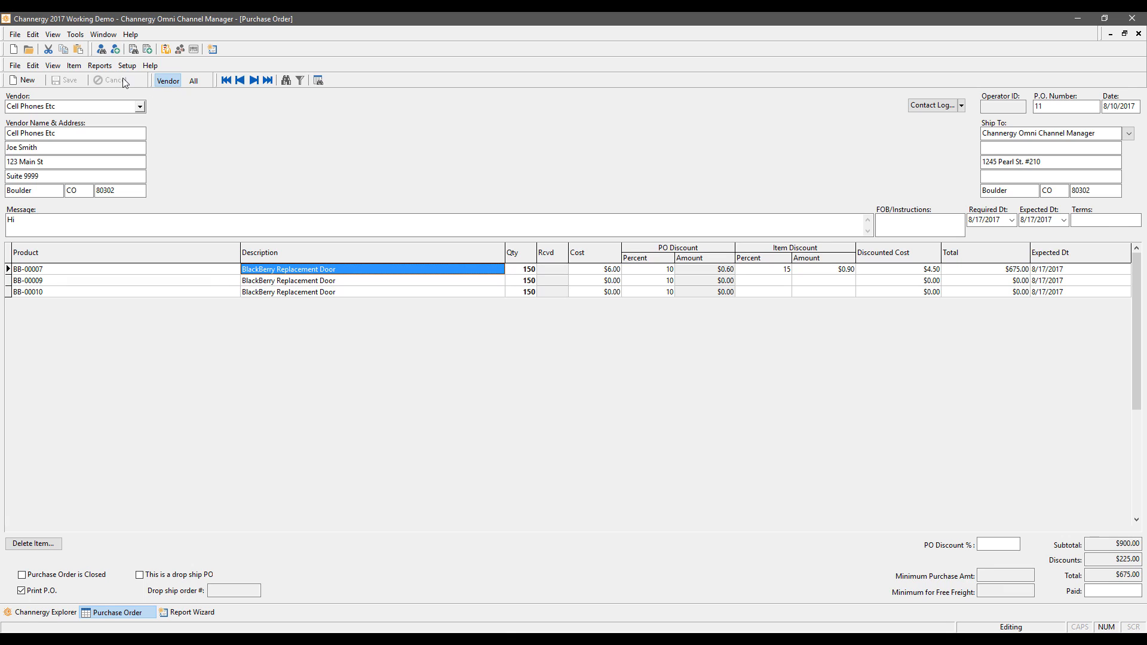
Review the reports available for the purchase order, and open, examine and close the PDF email report template
left_click(106, 67)
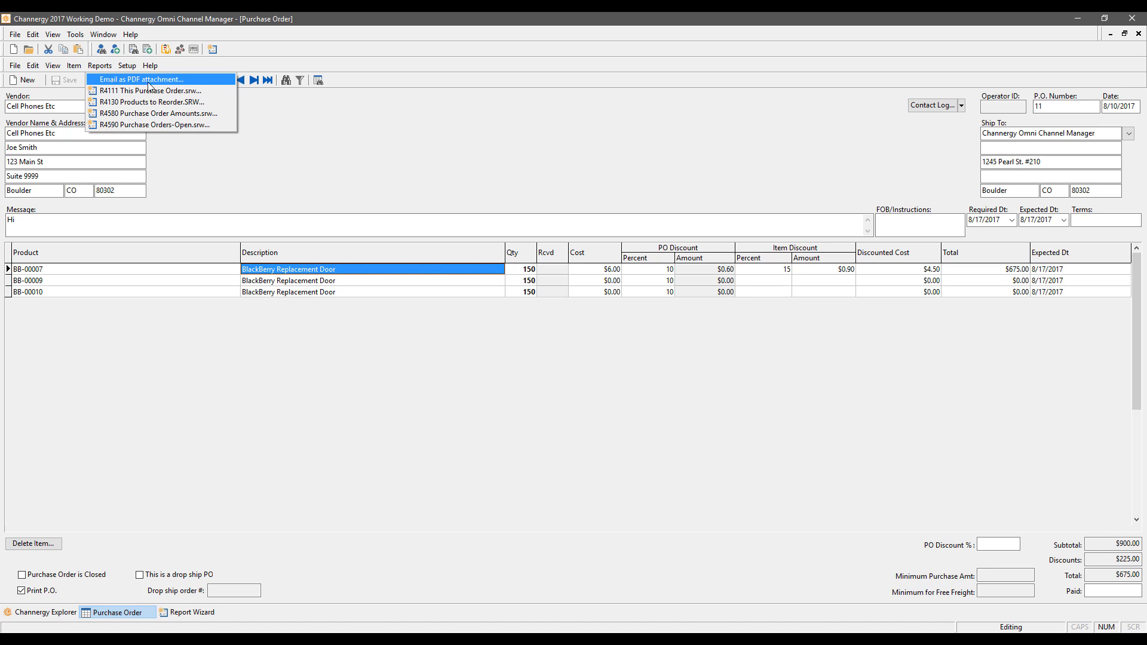
left_click(394, 149)
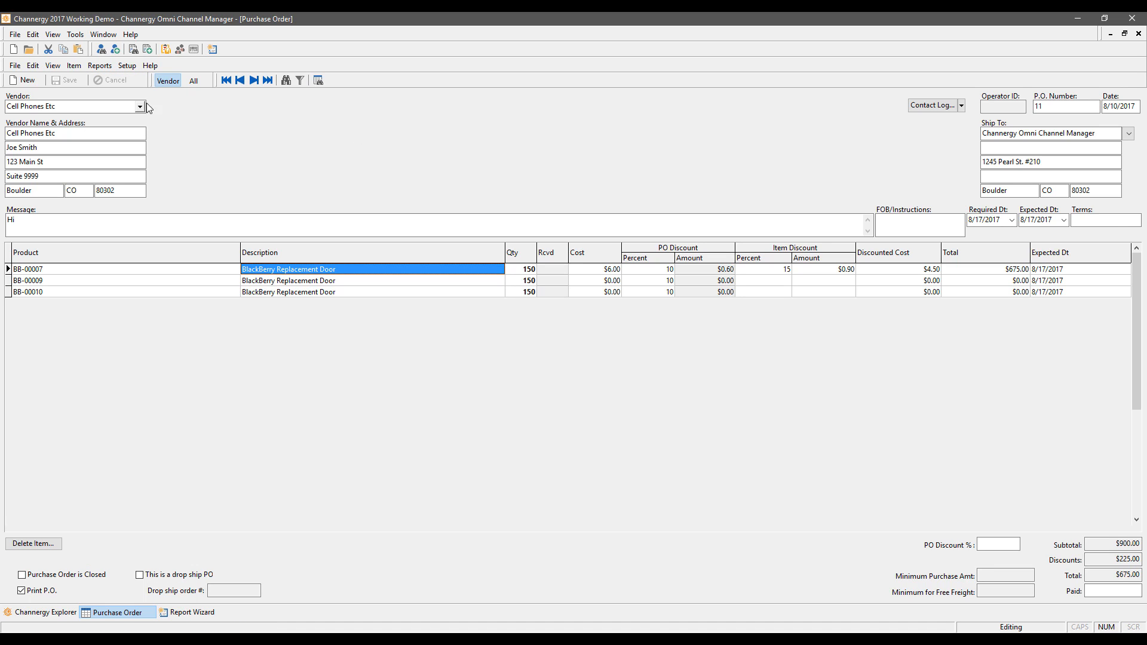
left_click(137, 69)
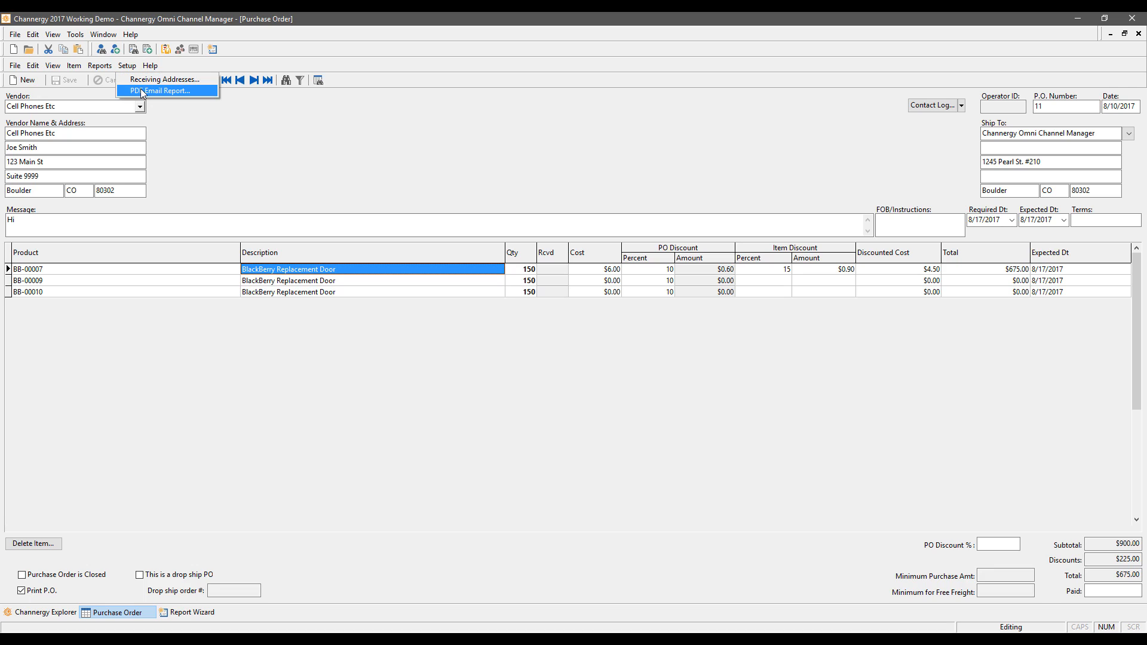
left_click(143, 92)
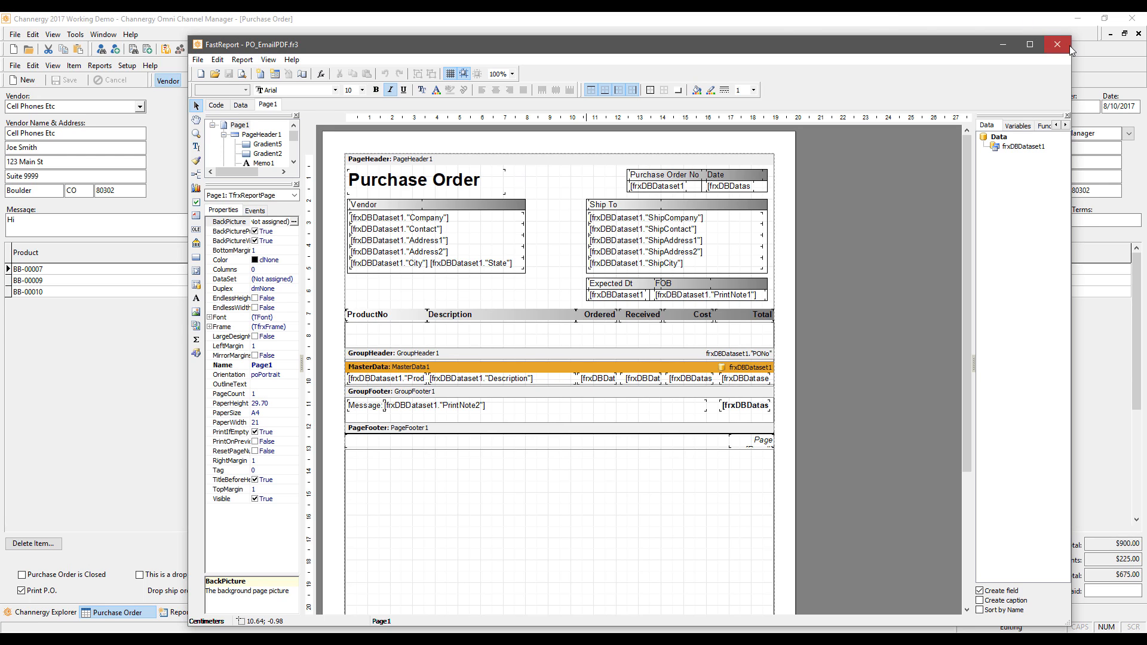
left_click(1056, 40)
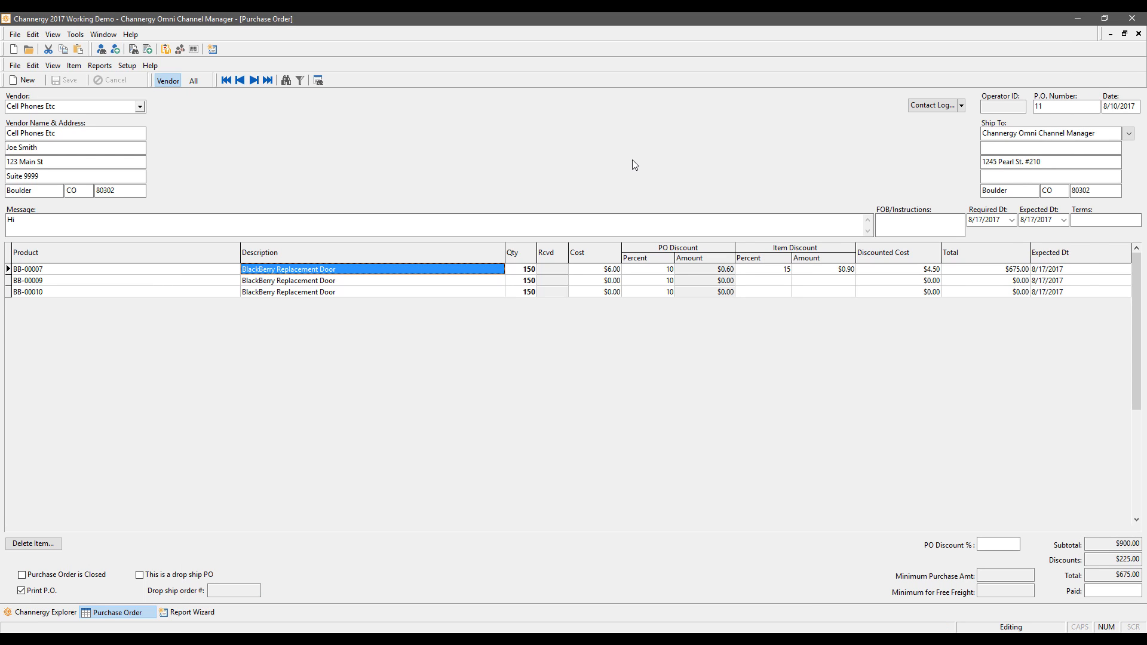